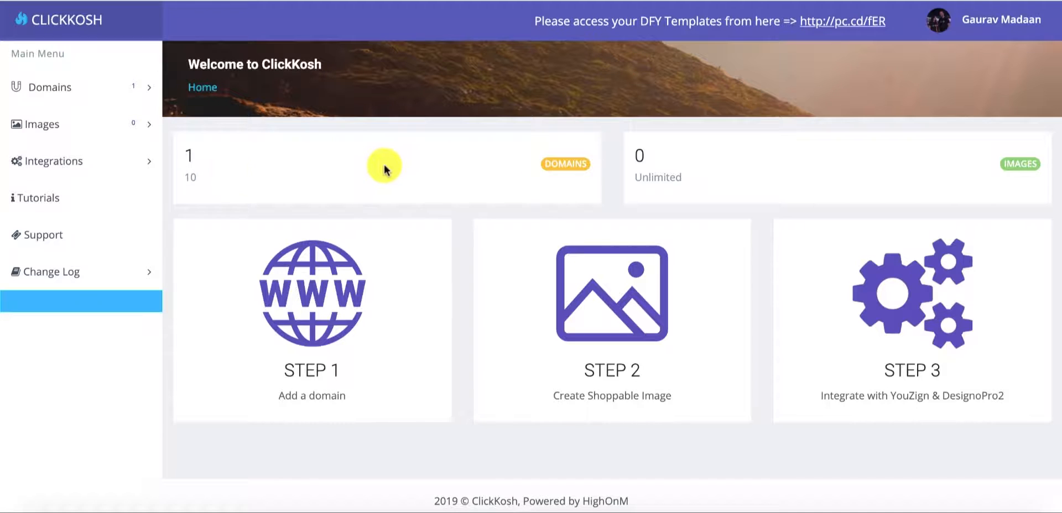
# Review the list of registered domains and the form for adding a new domain.
pyautogui.moveTo(634, 176); pyautogui.dragTo(697, 174)
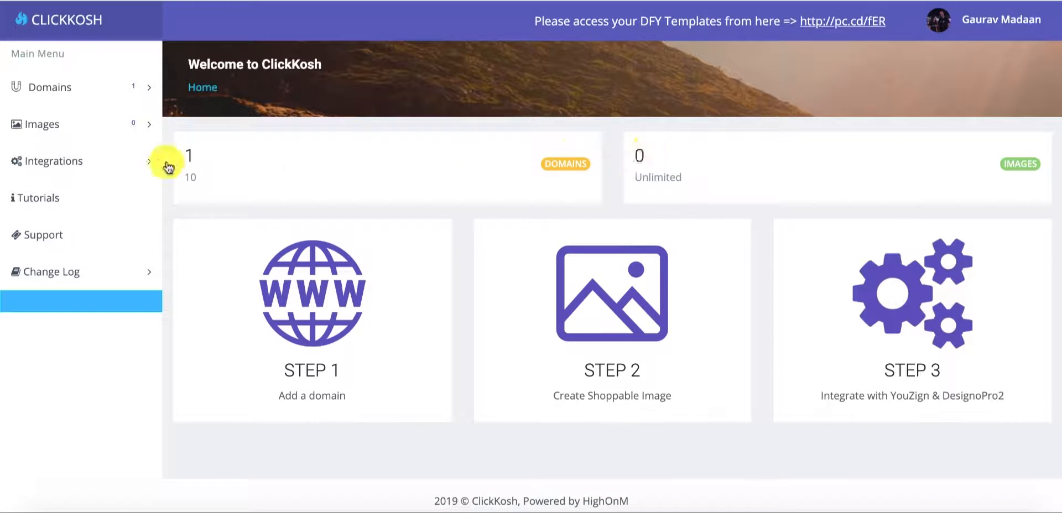
pyautogui.click(89, 88)
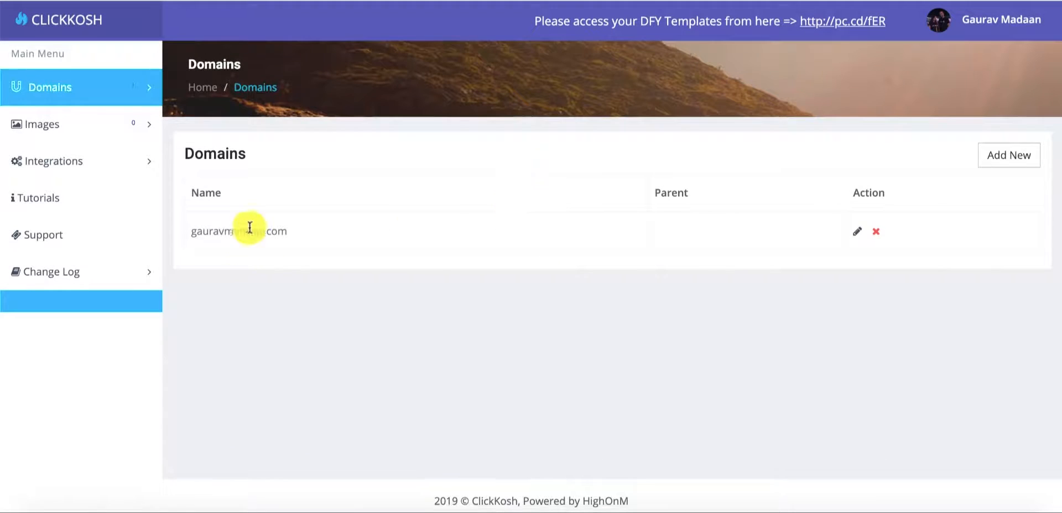
pyautogui.click(991, 159)
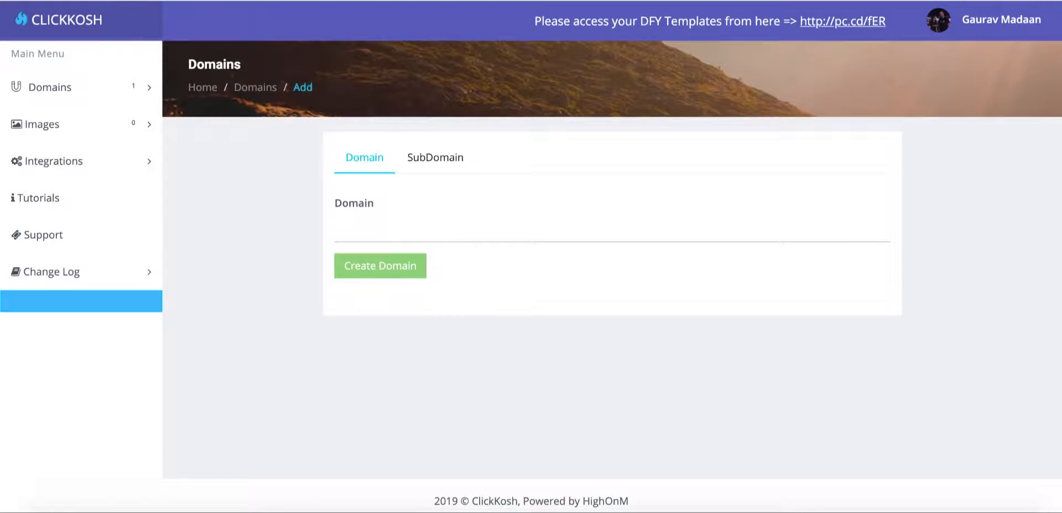
pyautogui.hotkey('alt', 'Left')
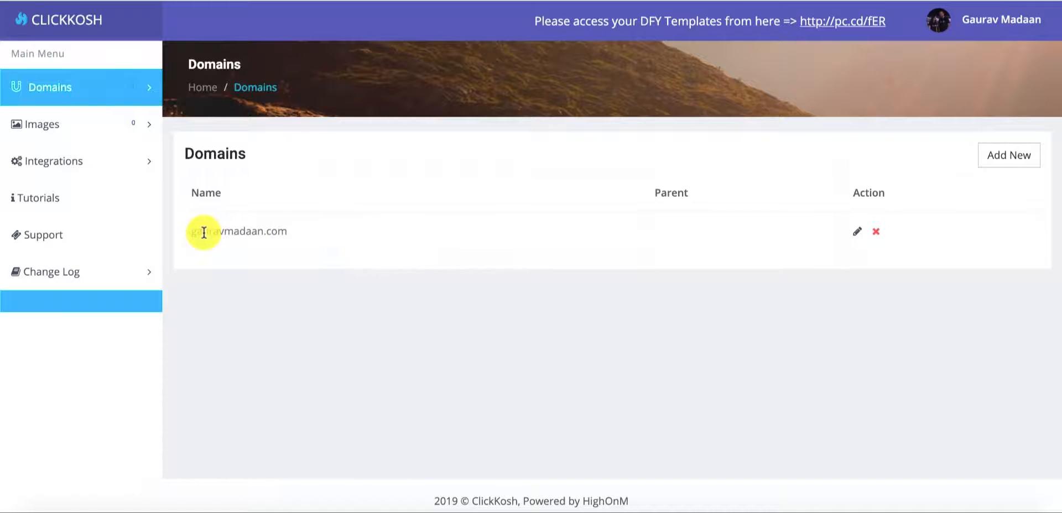
pyautogui.moveTo(191, 234); pyautogui.dragTo(295, 234)
pyautogui.click(292, 233)
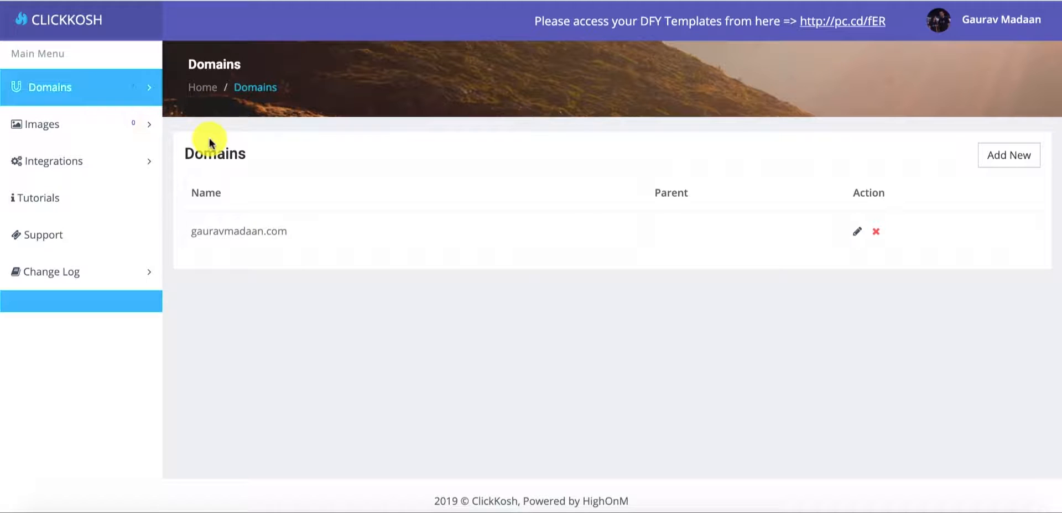
# Start a new shoppable image and load Image 1.jpeg from the Desktop folder as its picture.
pyautogui.click(88, 124)
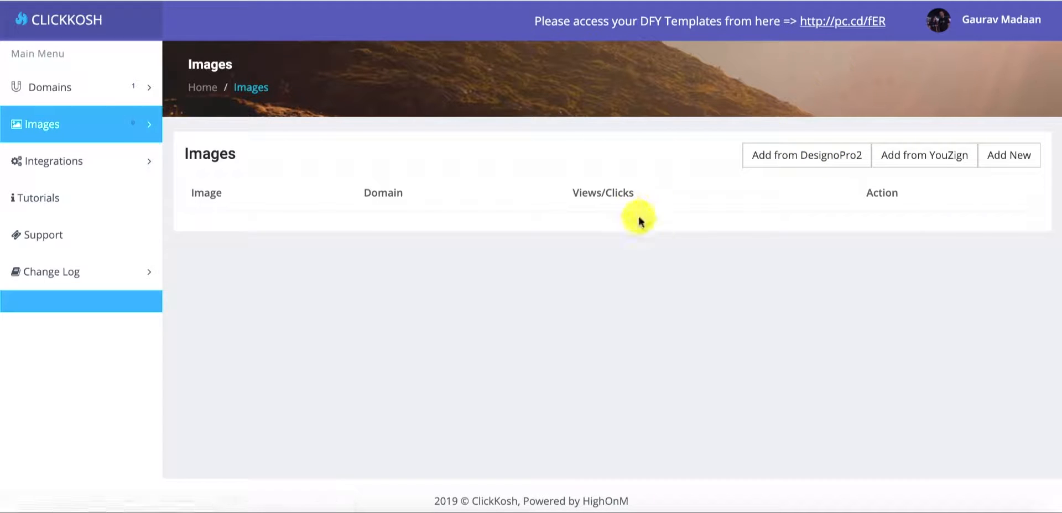
pyautogui.click(1009, 169)
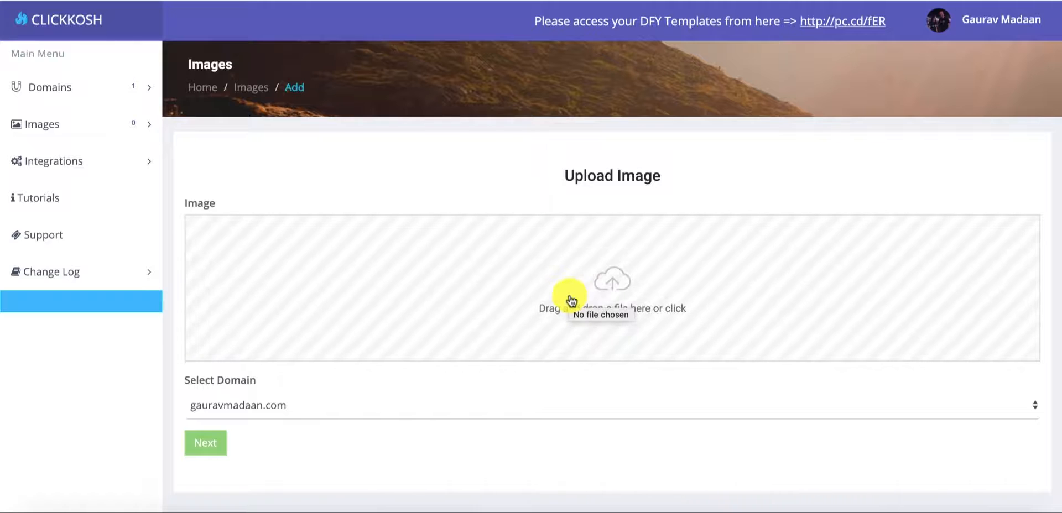
pyautogui.click(572, 301)
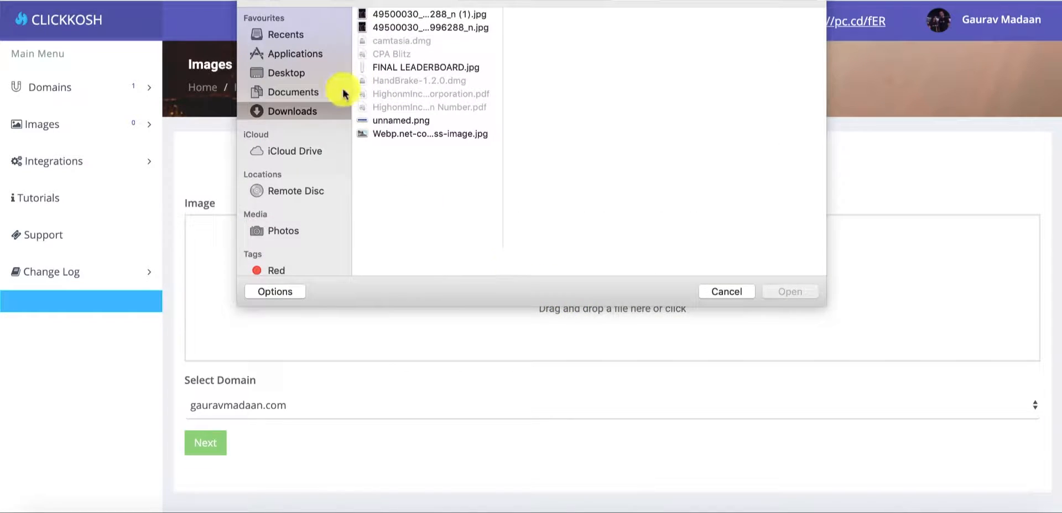
pyautogui.click(265, 72)
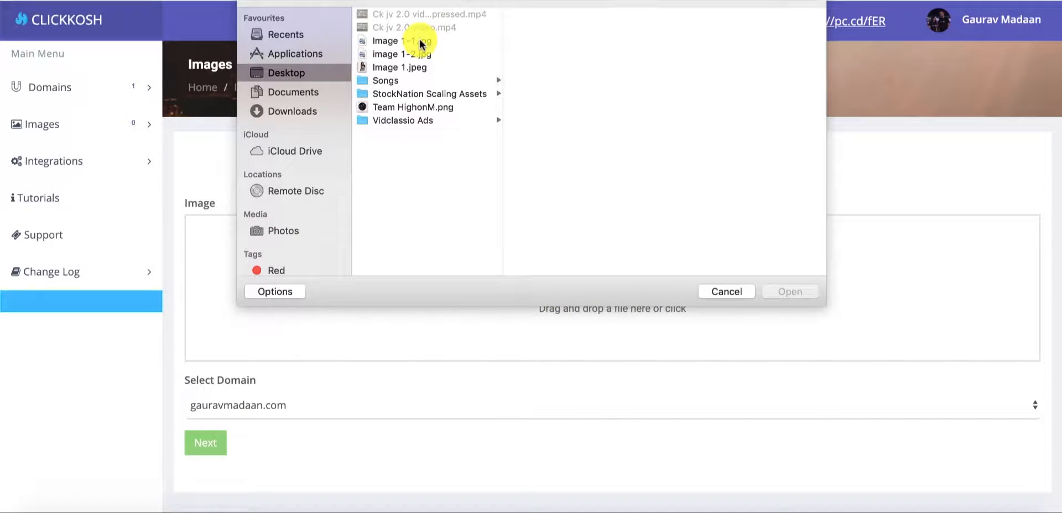
pyautogui.click(420, 80)
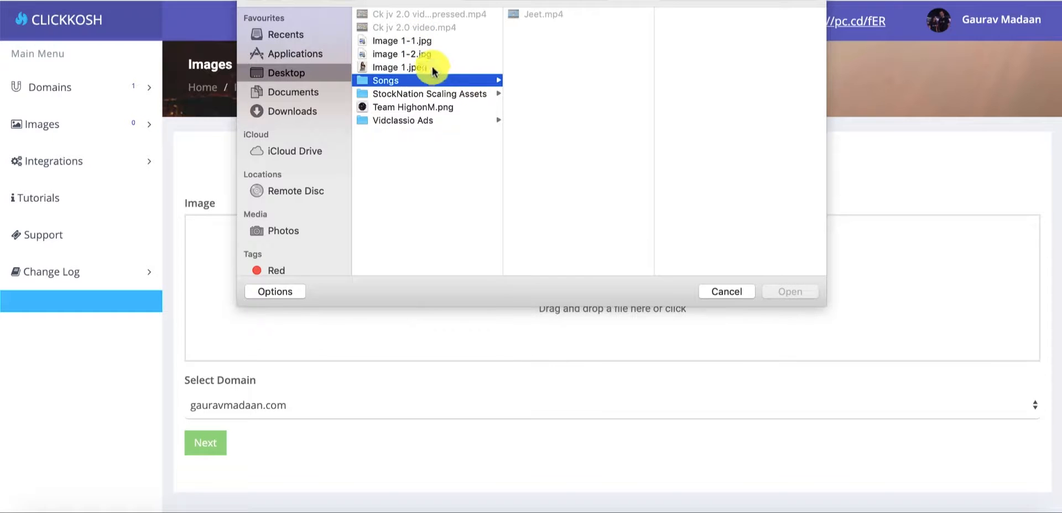
pyautogui.click(420, 67)
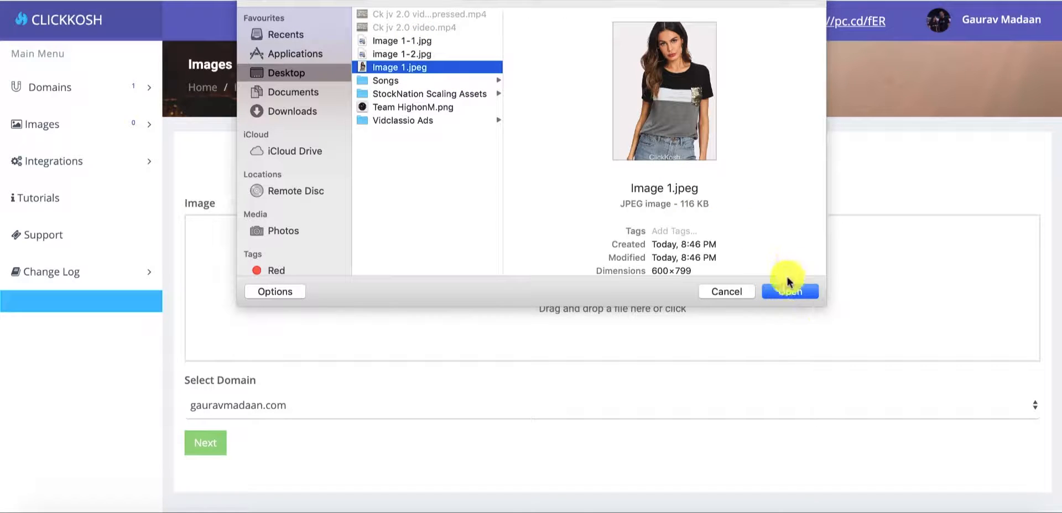
pyautogui.click(778, 292)
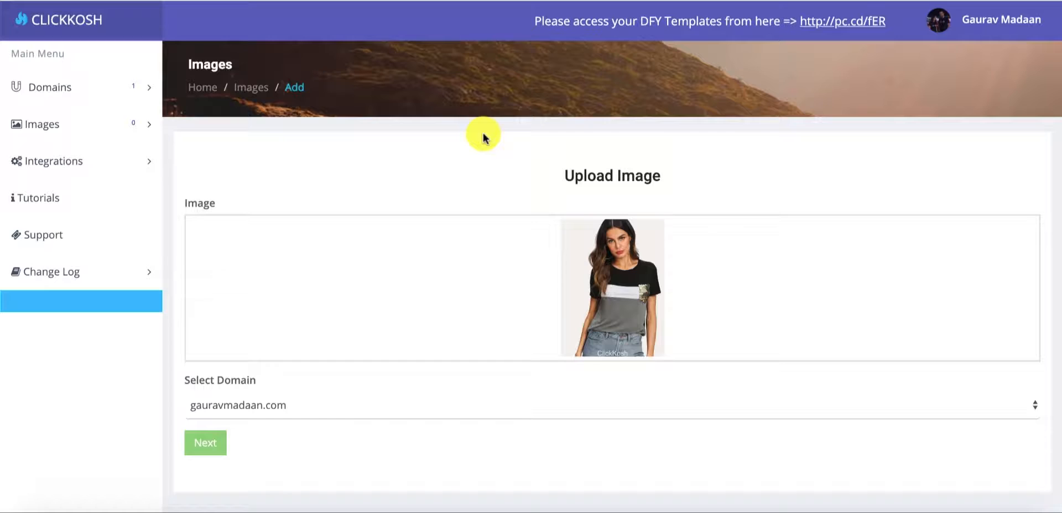
# Keep the existing domain selected for the uploaded image and continue to the shoppable image editor.
pyautogui.click(248, 404)
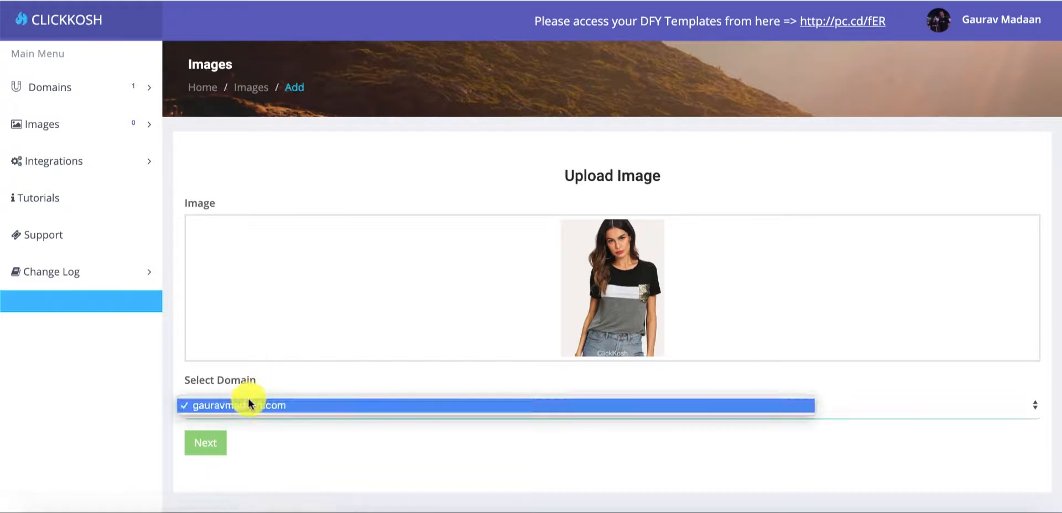
pyautogui.click(249, 405)
pyautogui.click(267, 405)
pyautogui.click(278, 405)
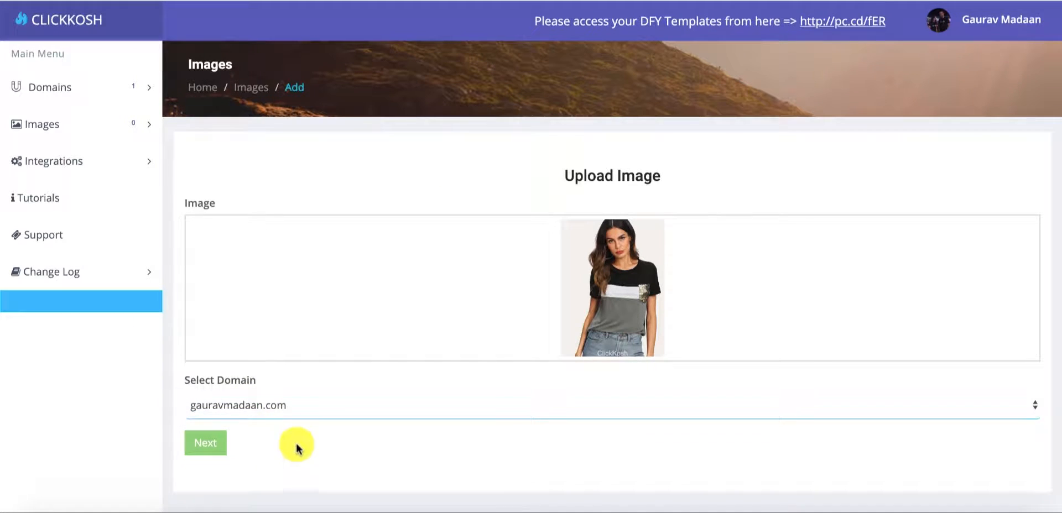
pyautogui.click(198, 443)
# Turn off the ClickKosh watermark on the shoppable image.
pyautogui.scroll(-1, 486, 186)
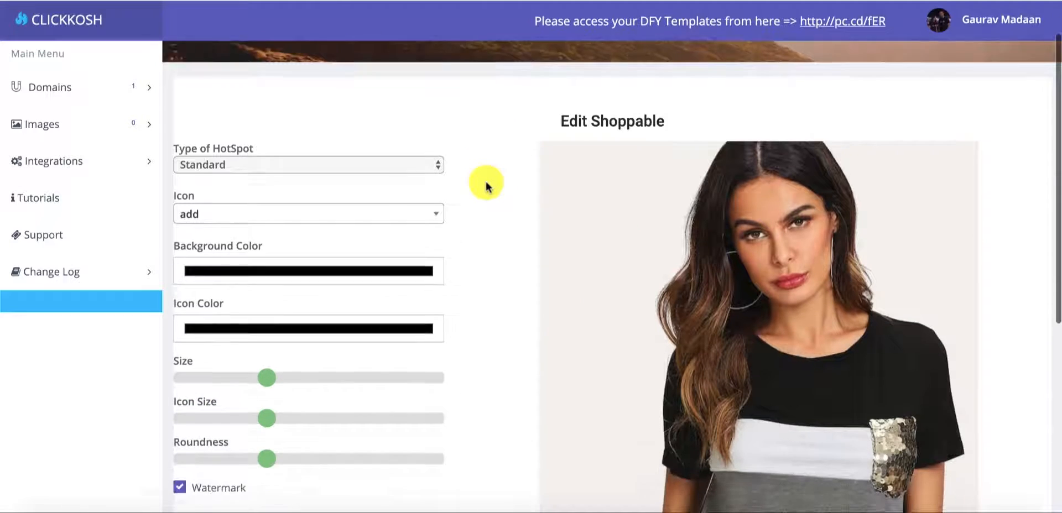
pyautogui.scroll(-1, 486, 186)
pyautogui.scroll(2, 486, 186)
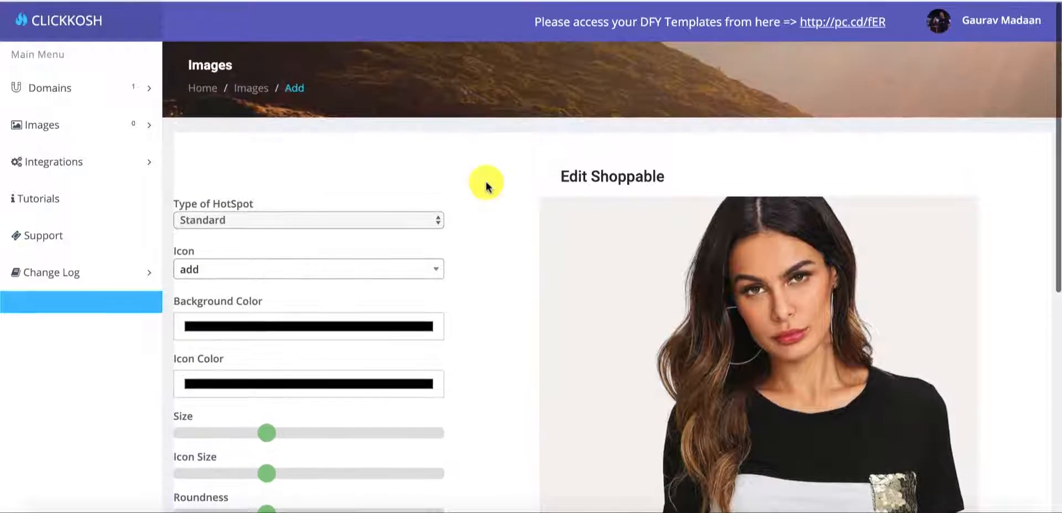
pyautogui.scroll(-1, 469, 147)
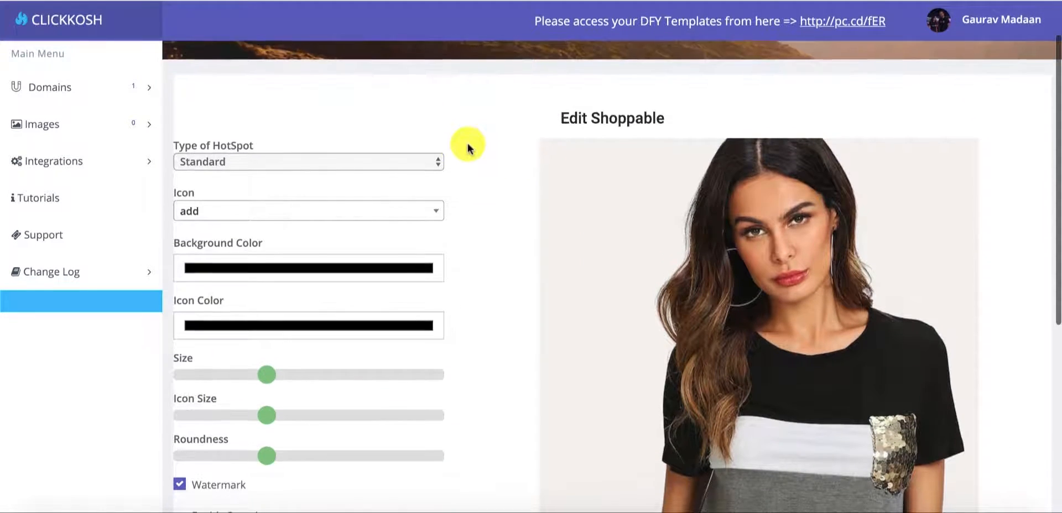
pyautogui.scroll(-1, 469, 147)
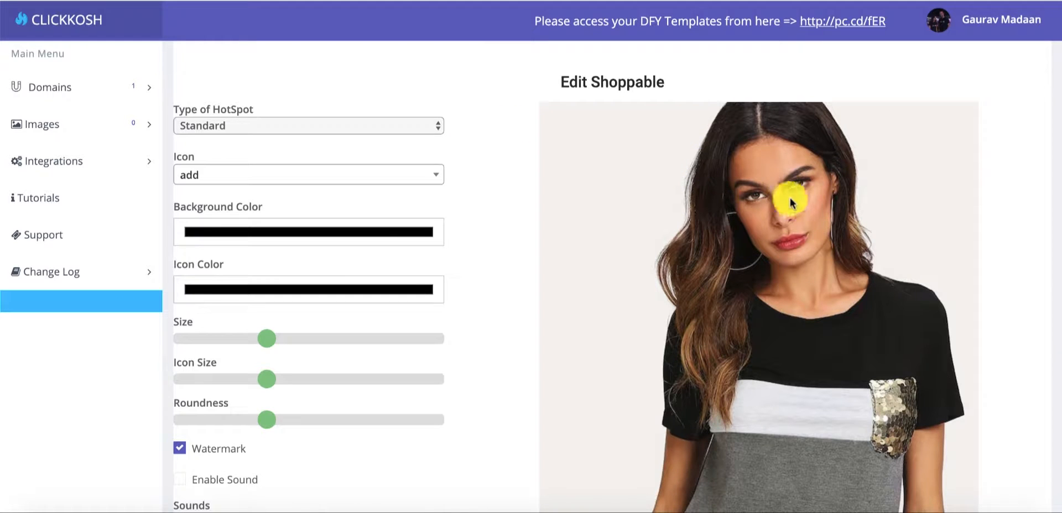
pyautogui.scroll(-5, 719, 165)
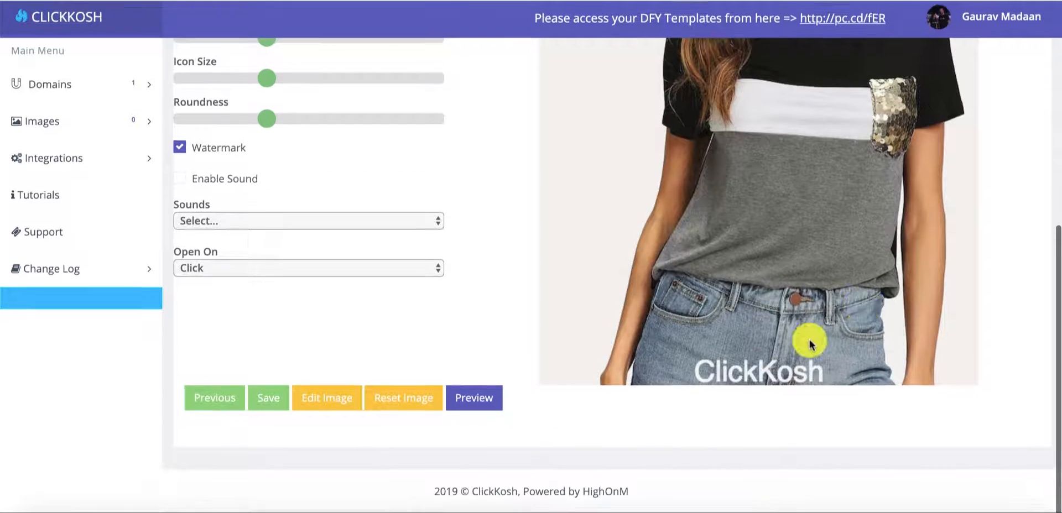
pyautogui.scroll(3, 763, 194)
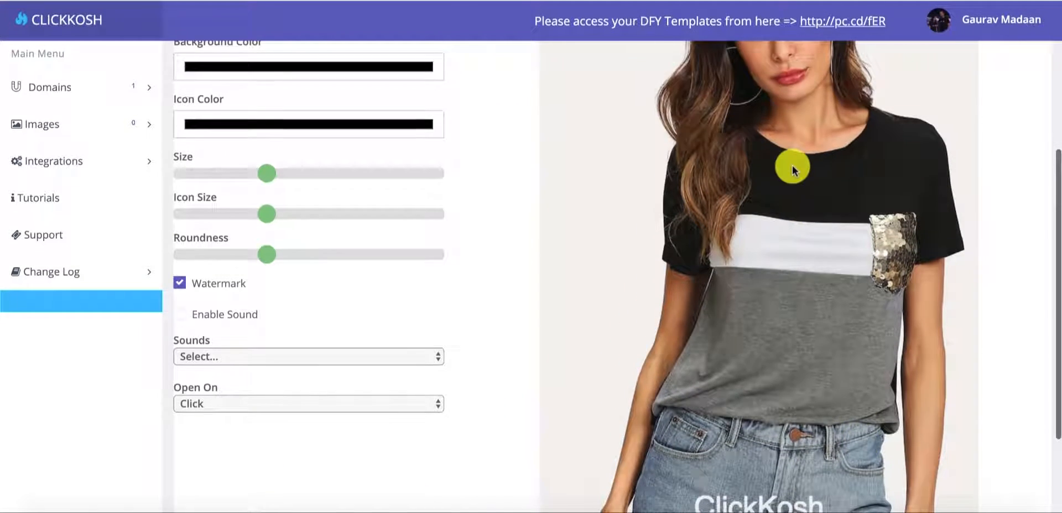
pyautogui.click(179, 290)
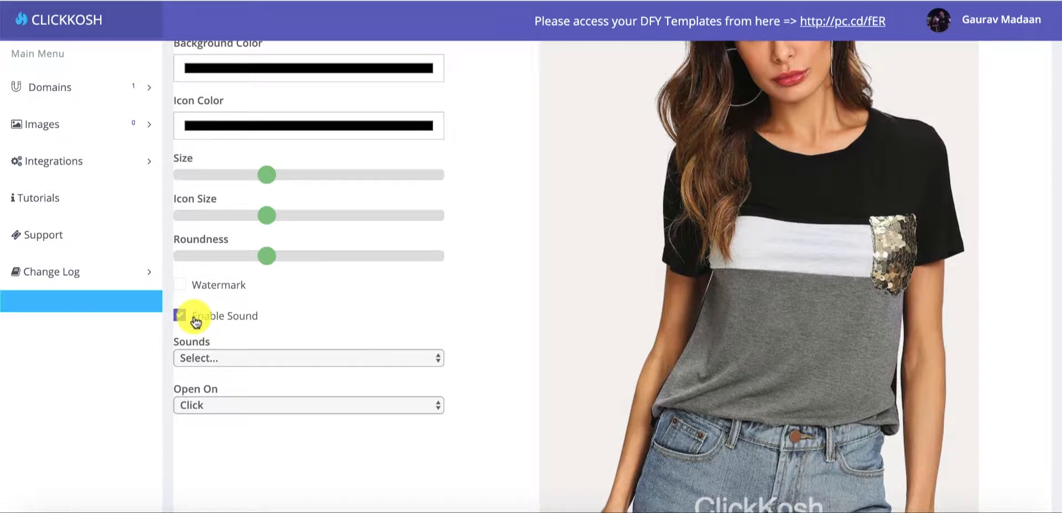
# Set the hotspot type to With image & desc.
pyautogui.scroll(4, 421, 240)
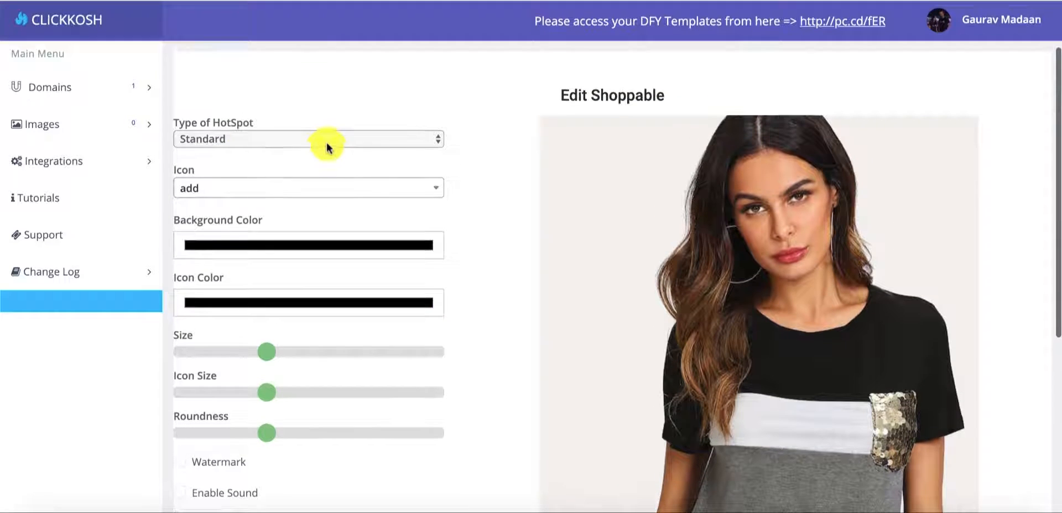
pyautogui.click(277, 139)
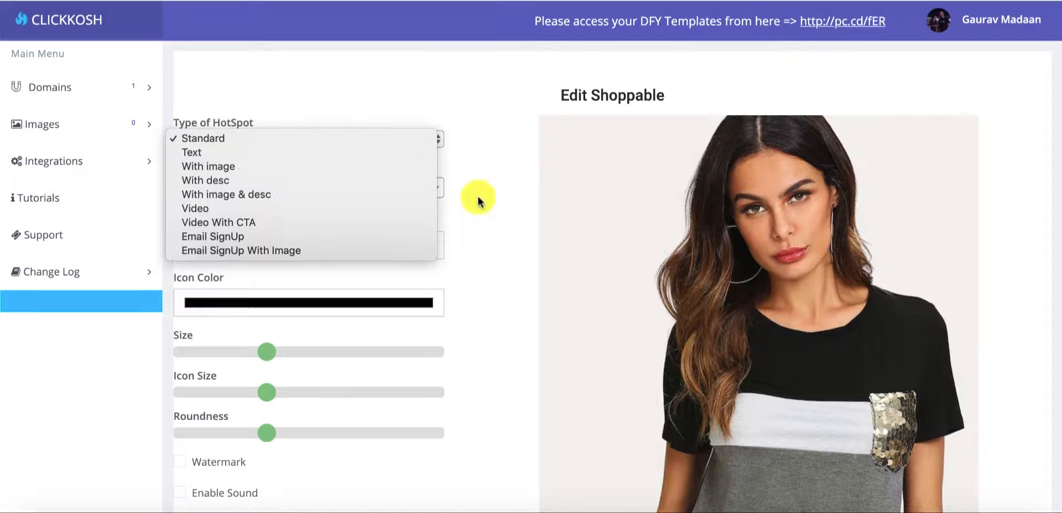
pyautogui.click(458, 175)
pyautogui.click(347, 143)
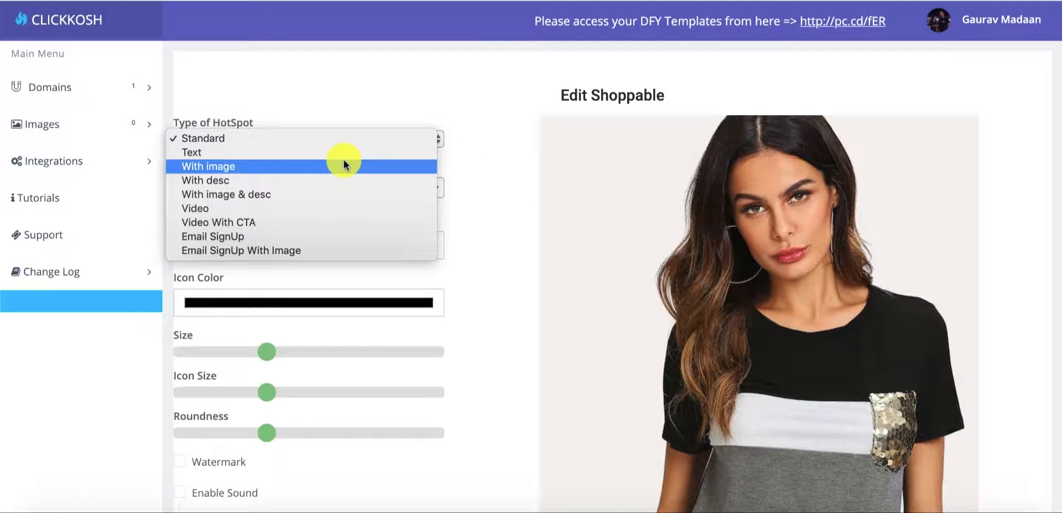
pyautogui.click(337, 194)
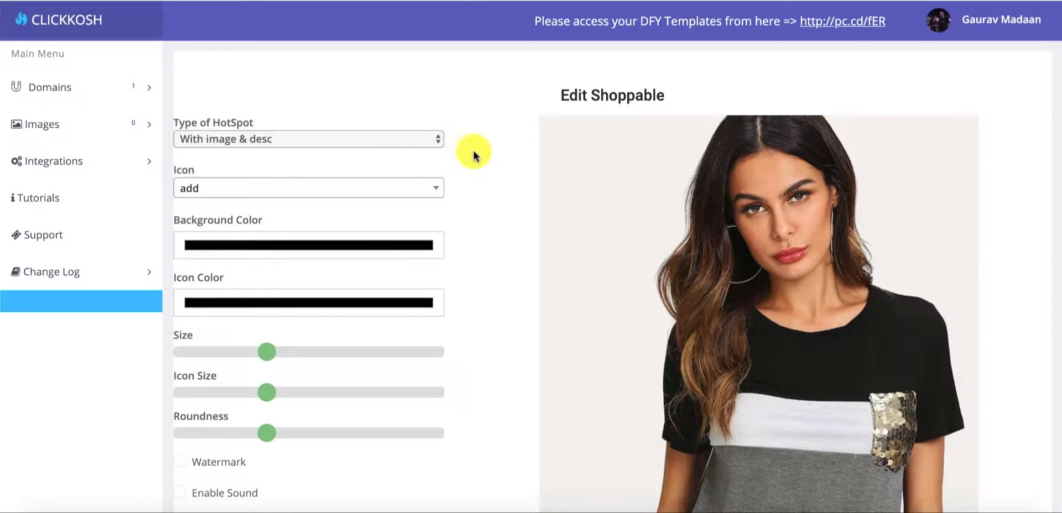
# Choose the add circle icon and place a hotspot on the black upper part of the shirt.
pyautogui.scroll(-2, 467, 155)
pyautogui.click(398, 123)
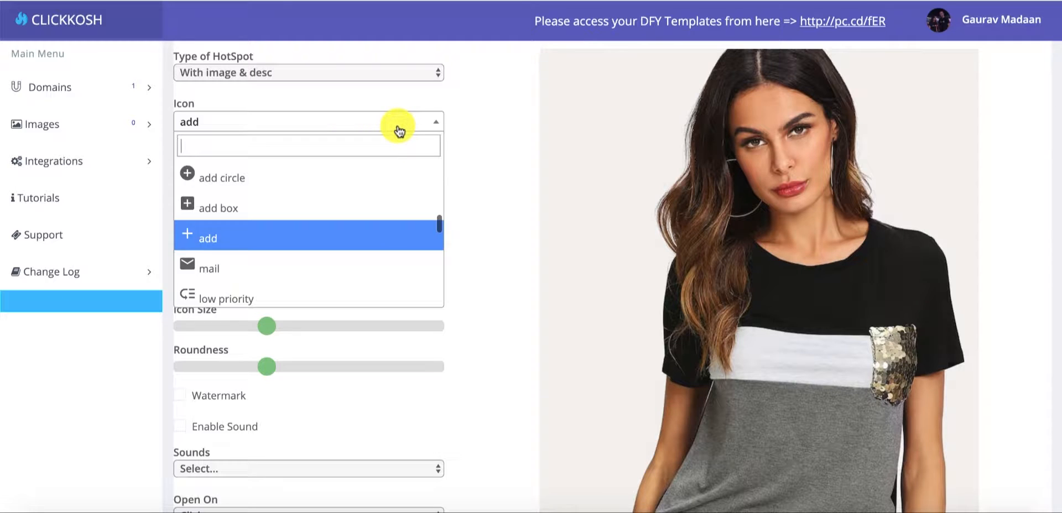
pyautogui.click(366, 184)
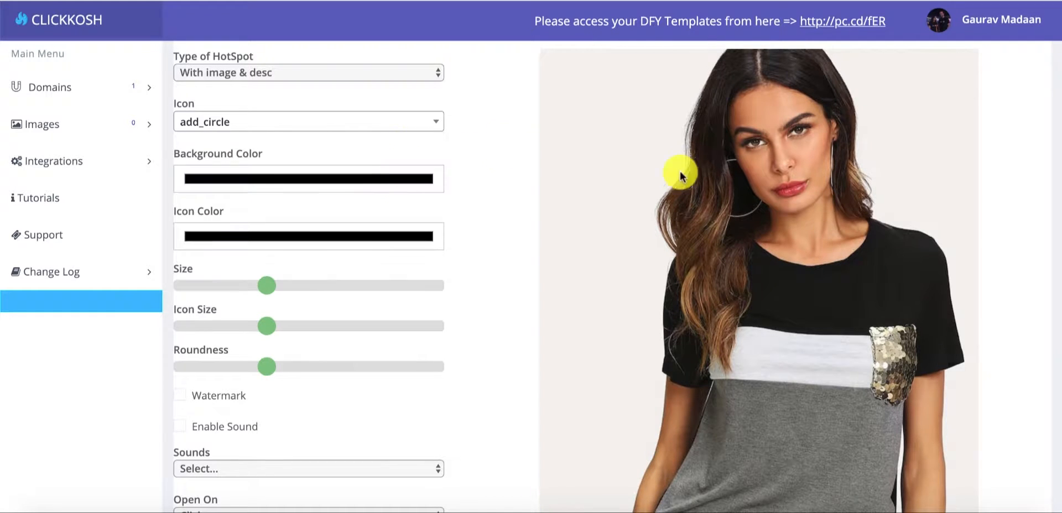
pyautogui.click(867, 286)
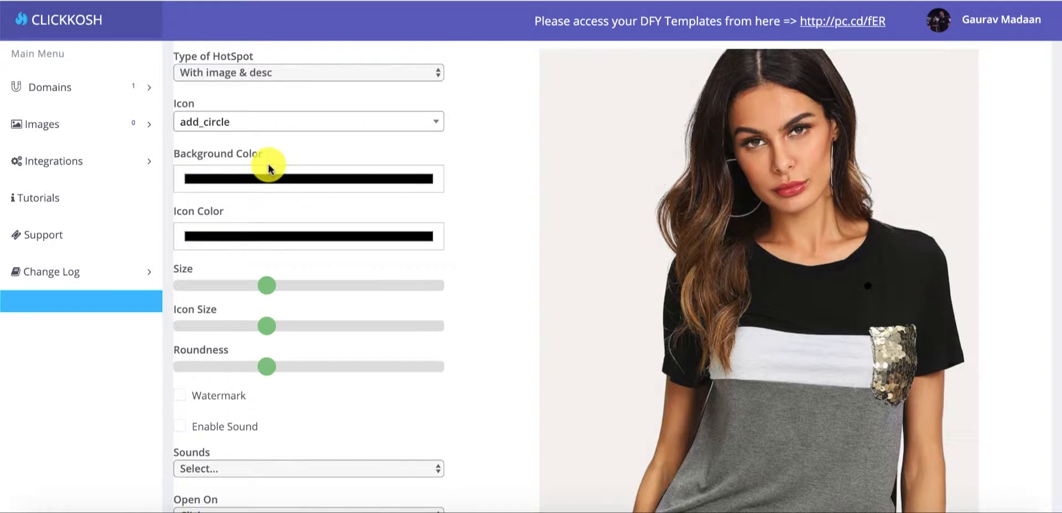
# Set the hotspot's background color to Yellow from the Apple color palette.
pyautogui.click(242, 178)
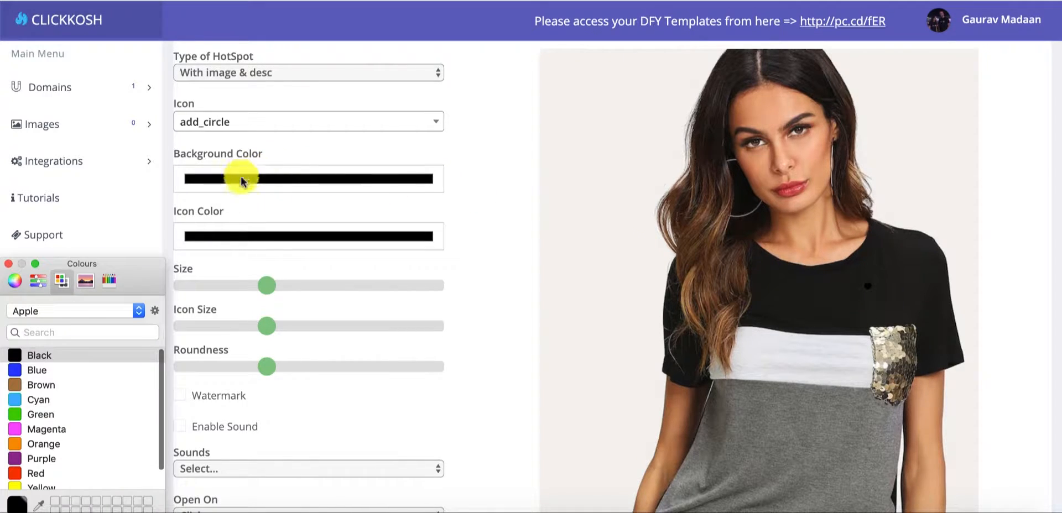
pyautogui.click(41, 487)
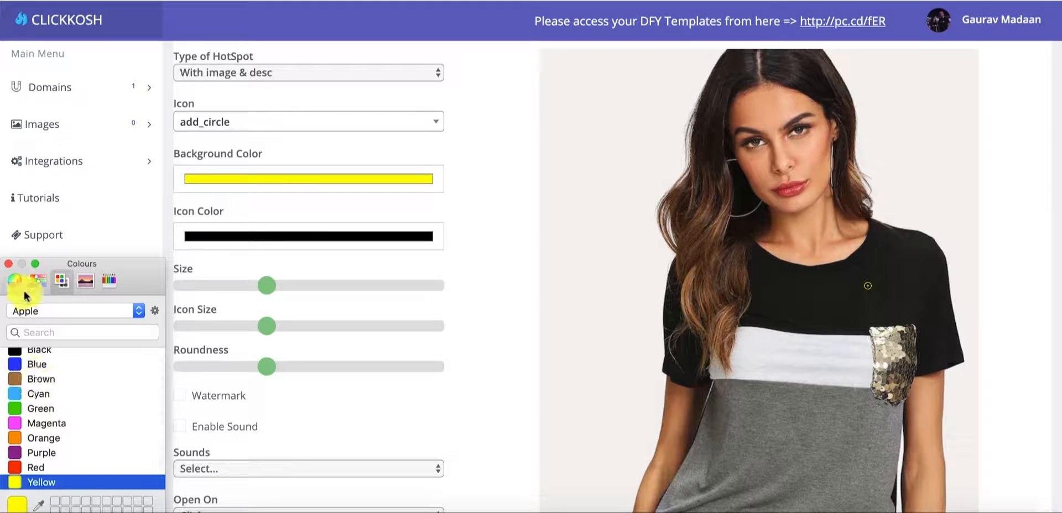
pyautogui.click(10, 265)
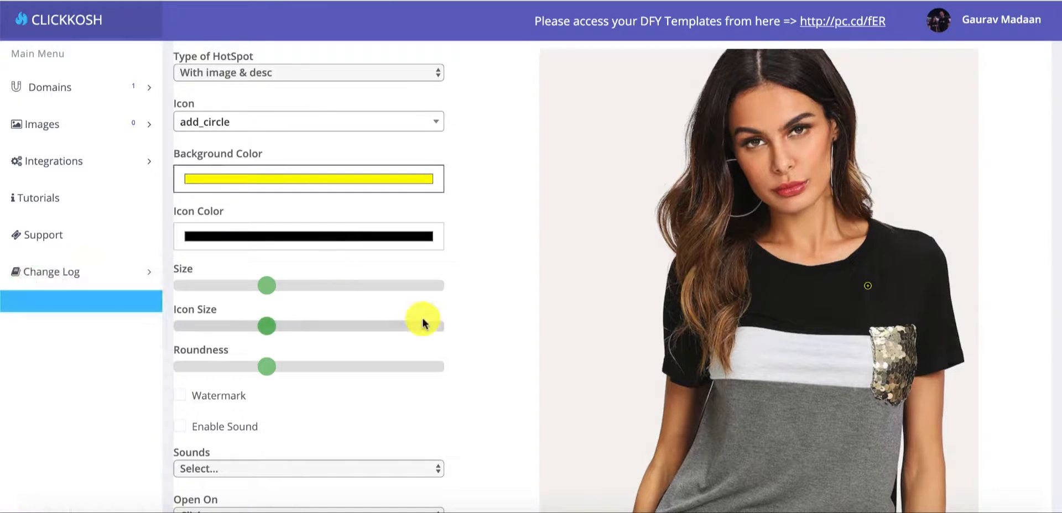
# Increase the hotspot's size, icon size and roundness so the plus icon stands out on the shirt.
pyautogui.moveTo(270, 291); pyautogui.dragTo(374, 291)
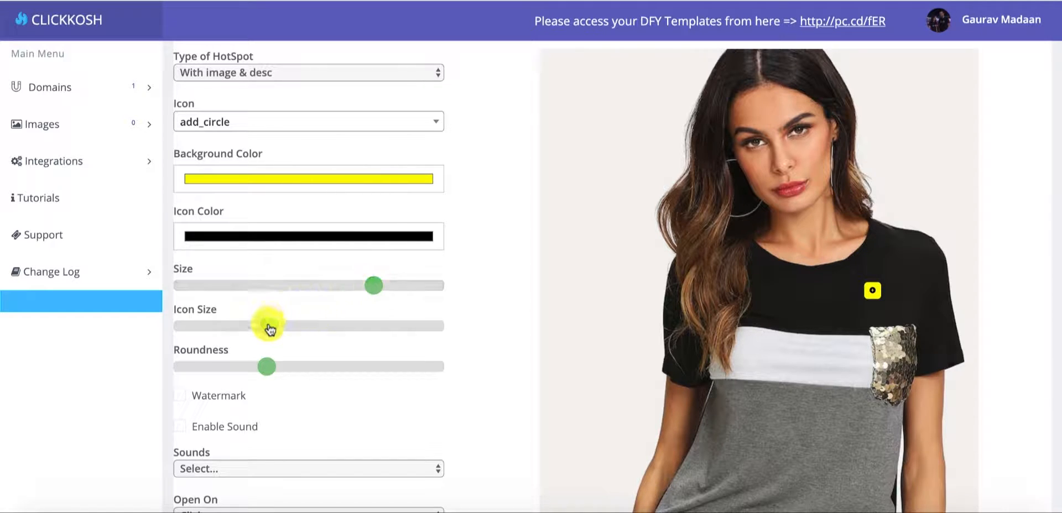
pyautogui.moveTo(264, 327); pyautogui.dragTo(357, 331)
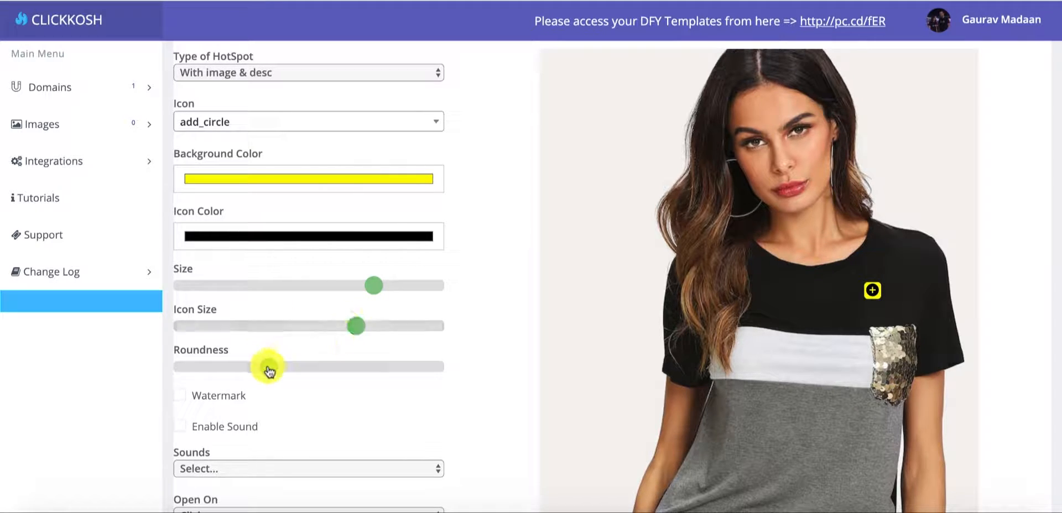
pyautogui.moveTo(266, 367); pyautogui.dragTo(325, 364)
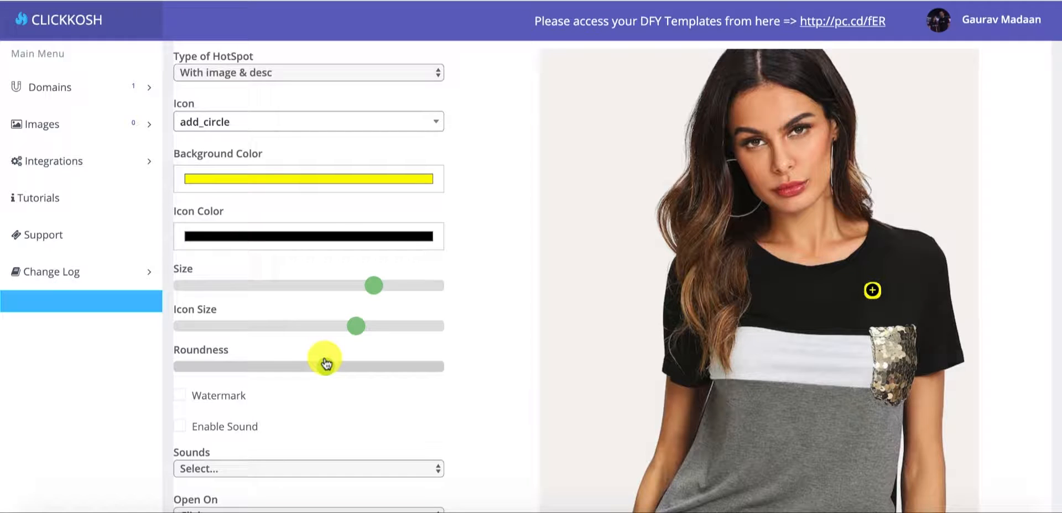
pyautogui.moveTo(374, 285); pyautogui.dragTo(412, 292)
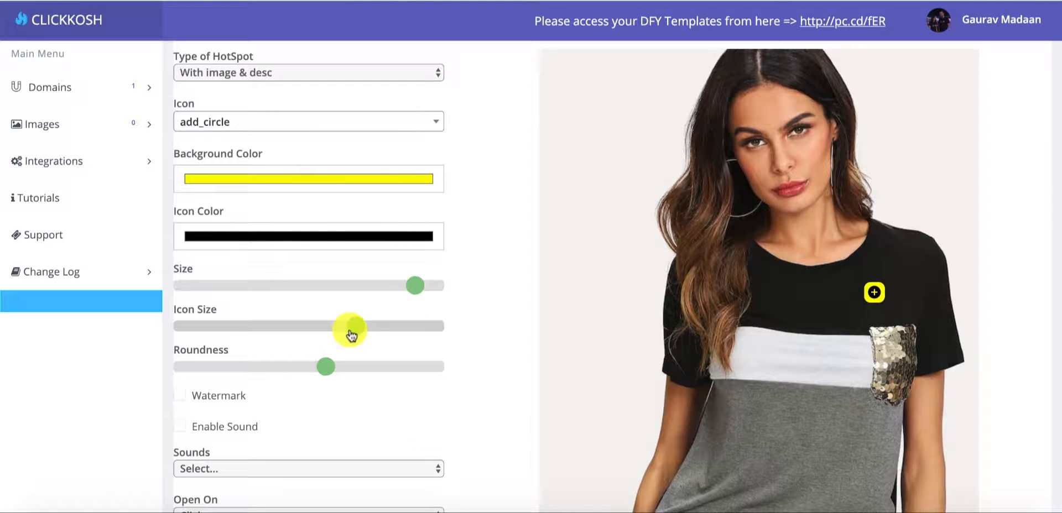
# Enlarge the plus icon further within the hotspot and raise the roundness until the hotspot is circular.
pyautogui.moveTo(351, 330); pyautogui.dragTo(408, 334)
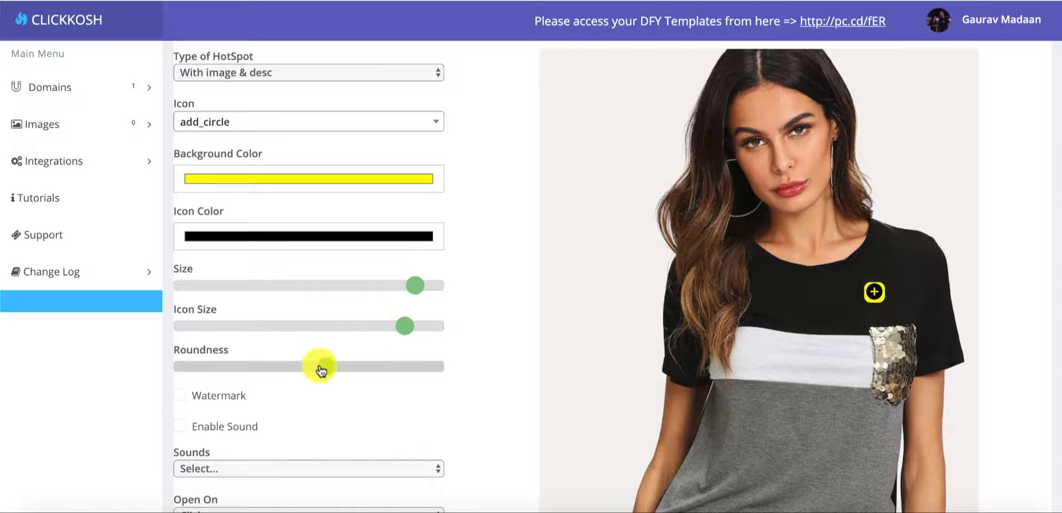
pyautogui.moveTo(321, 367); pyautogui.dragTo(414, 367)
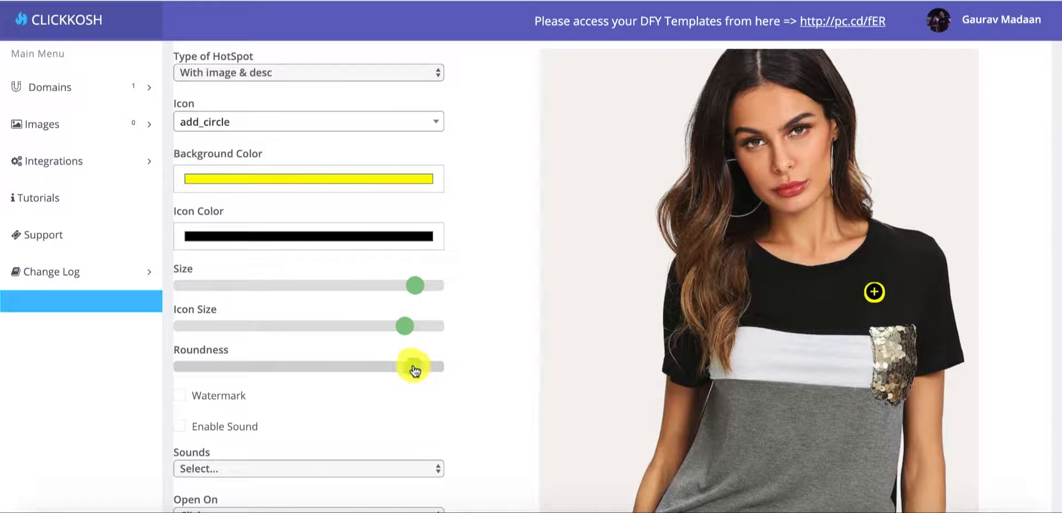
# Change the hotspot's icon to inbox.
pyautogui.click(253, 121)
pyautogui.scroll(-3, 257, 265)
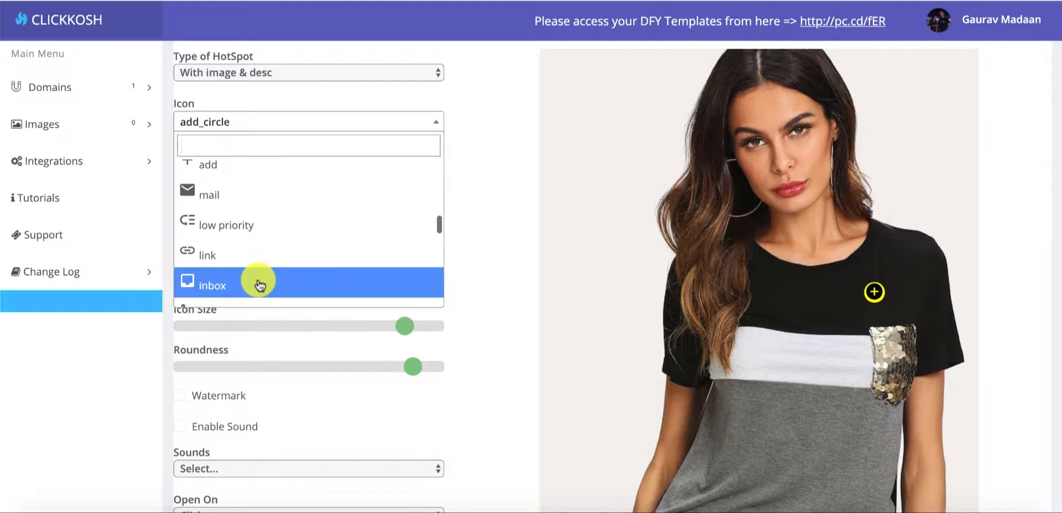
pyautogui.click(258, 285)
pyautogui.scroll(3, 256, 279)
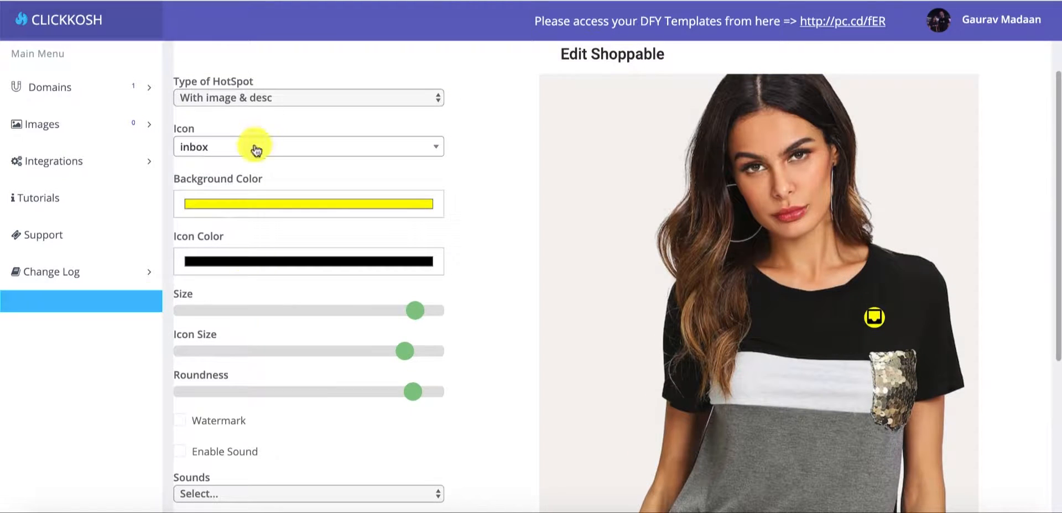
# Browse the available icons and set the hotspot's icon to highlight off.
pyautogui.click(255, 149)
pyautogui.scroll(-5, 264, 257)
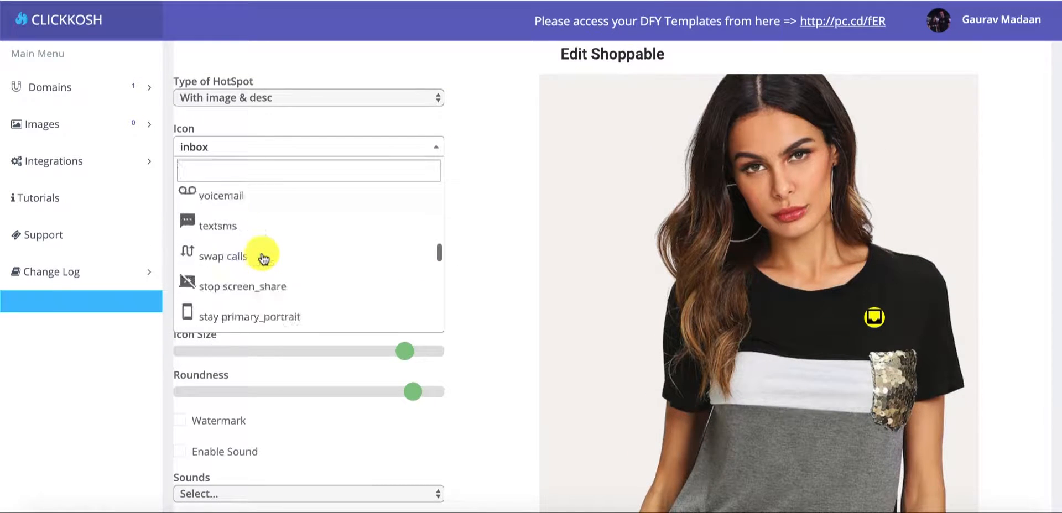
pyautogui.scroll(-10, 264, 257)
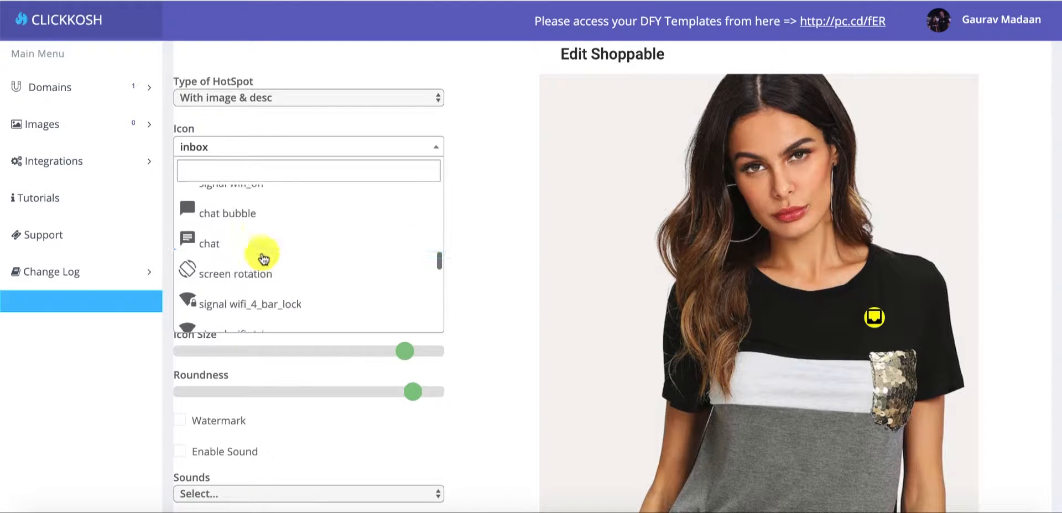
pyautogui.scroll(10, 264, 259)
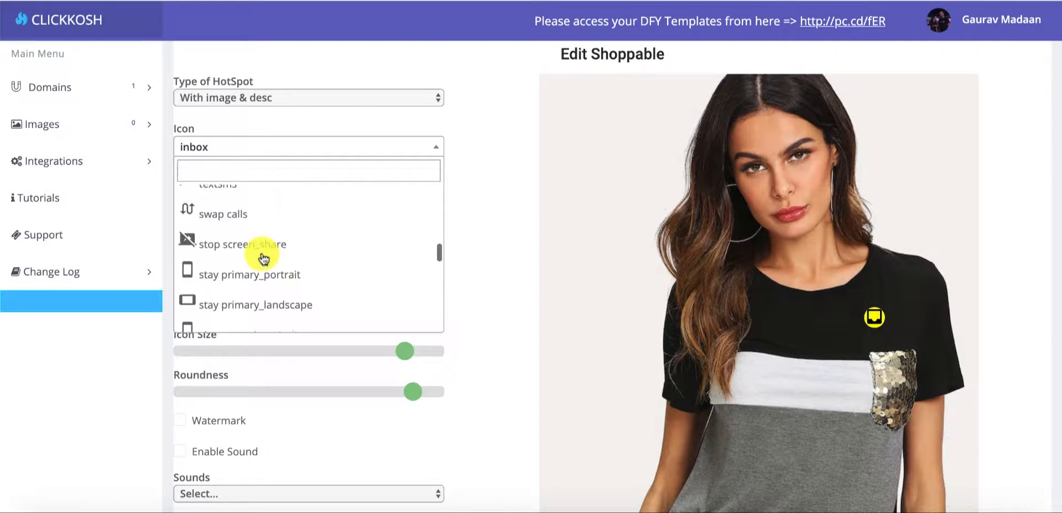
pyautogui.scroll(10, 264, 258)
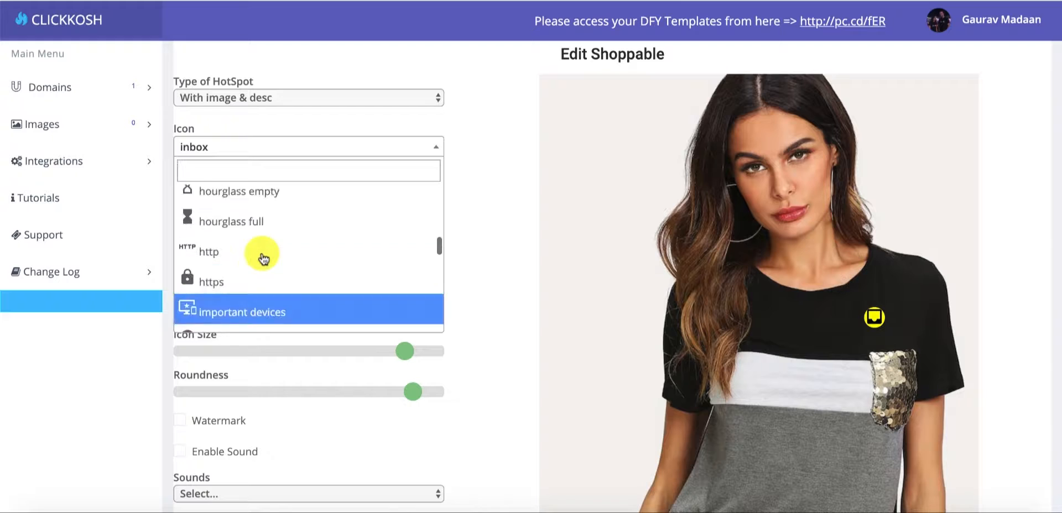
pyautogui.scroll(5, 263, 259)
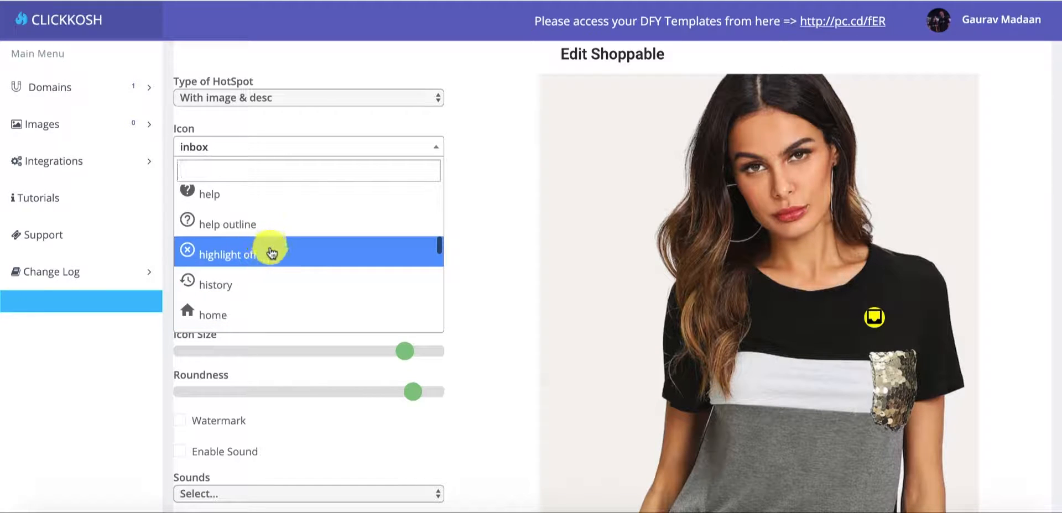
pyautogui.click(271, 253)
# Open the content form of the hotspot on the shirt and attach Image 1-1.jpg from the Desktop as its image.
pyautogui.scroll(-1, 534, 218)
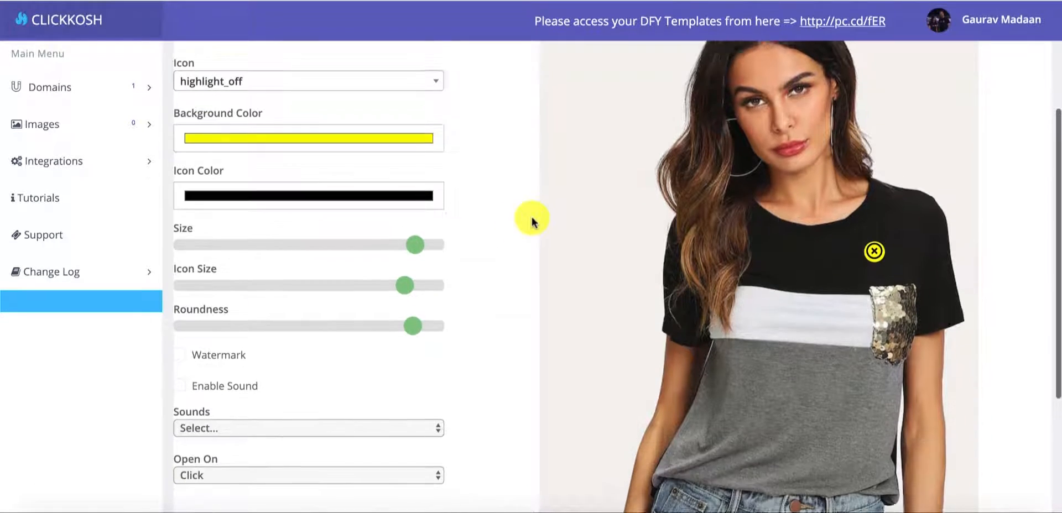
pyautogui.scroll(-2, 579, 251)
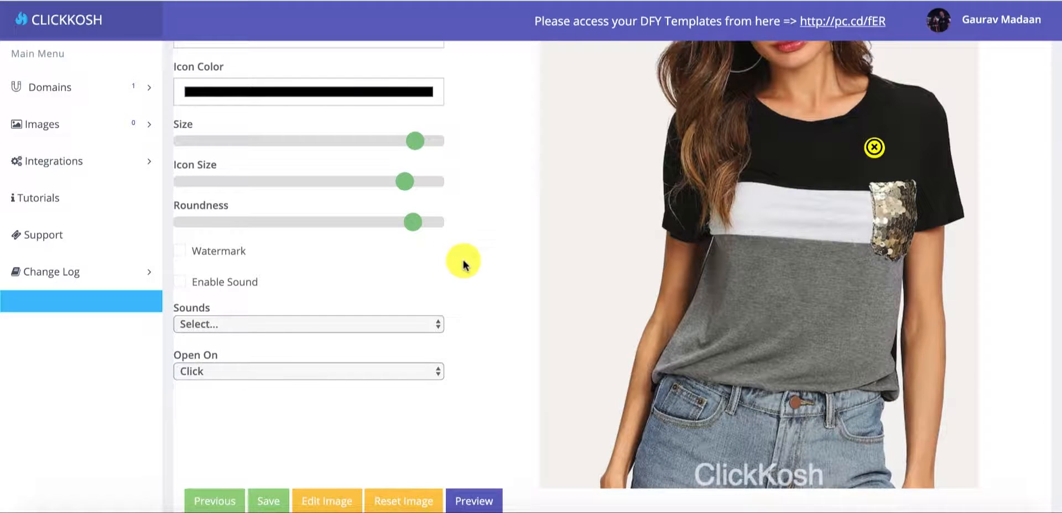
pyautogui.click(879, 155)
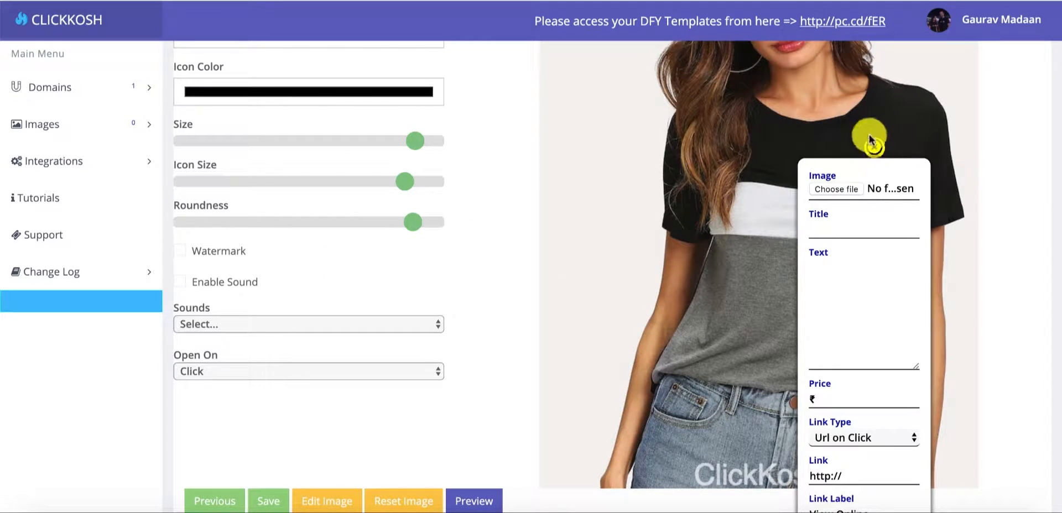
pyautogui.scroll(-3, 876, 213)
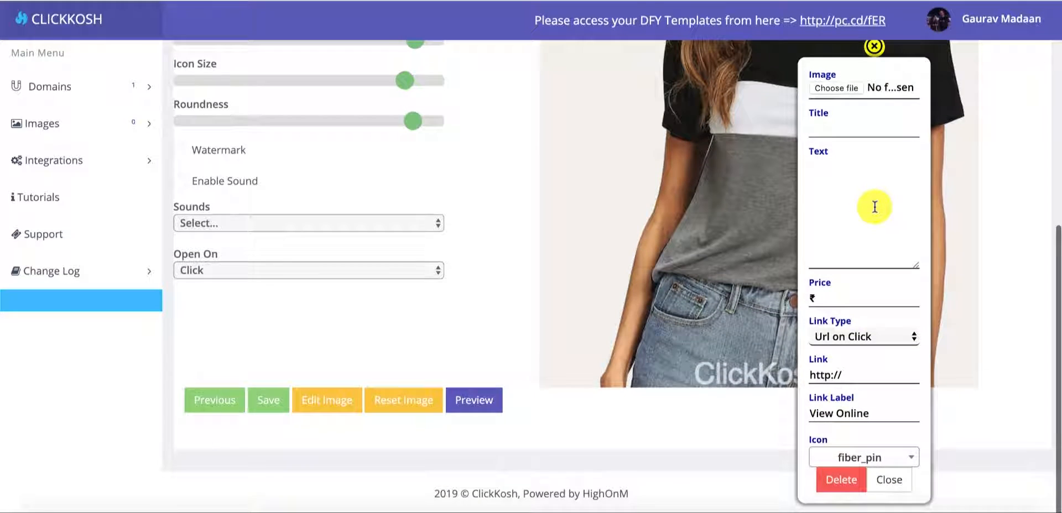
pyautogui.scroll(1, 875, 208)
pyautogui.scroll(1, 874, 206)
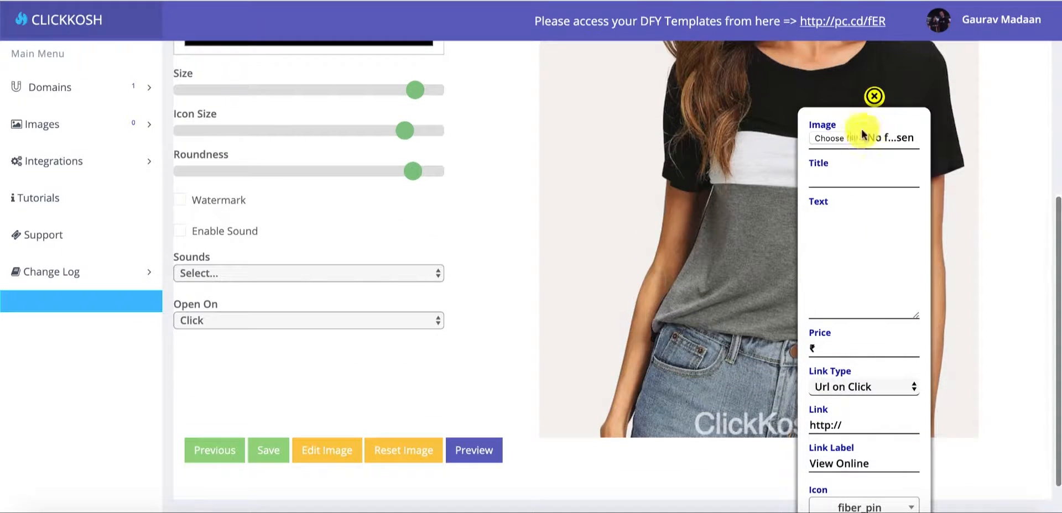
pyautogui.click(843, 141)
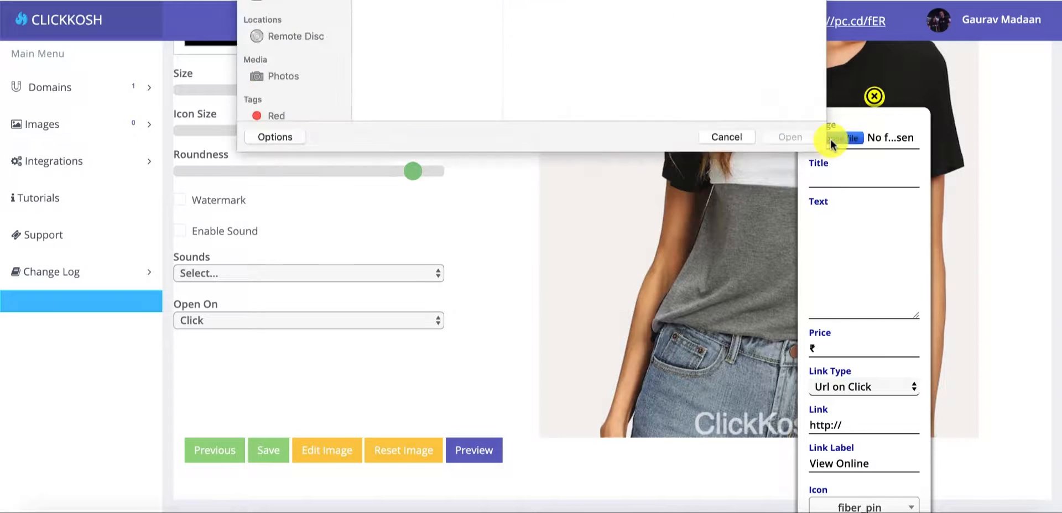
pyautogui.click(420, 41)
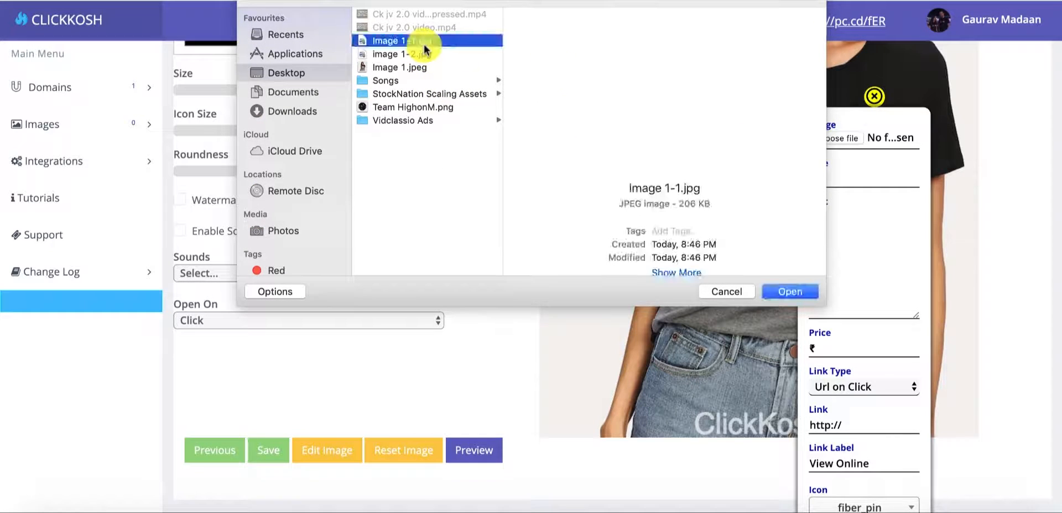
pyautogui.click(786, 291)
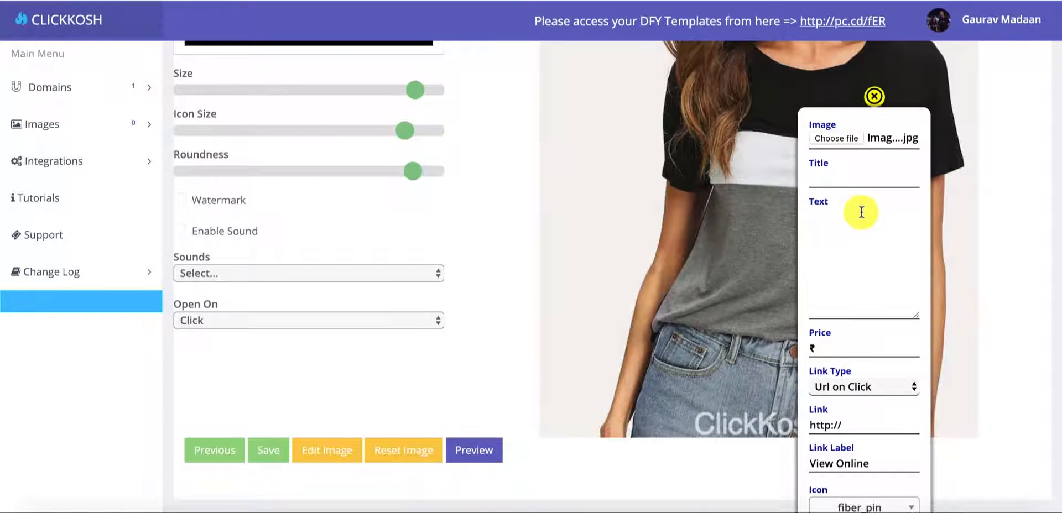
# Enter "Sew Sequin Pocket Tee" as the hotspot's title.
pyautogui.scroll(-2, 858, 210)
pyautogui.click(833, 130)
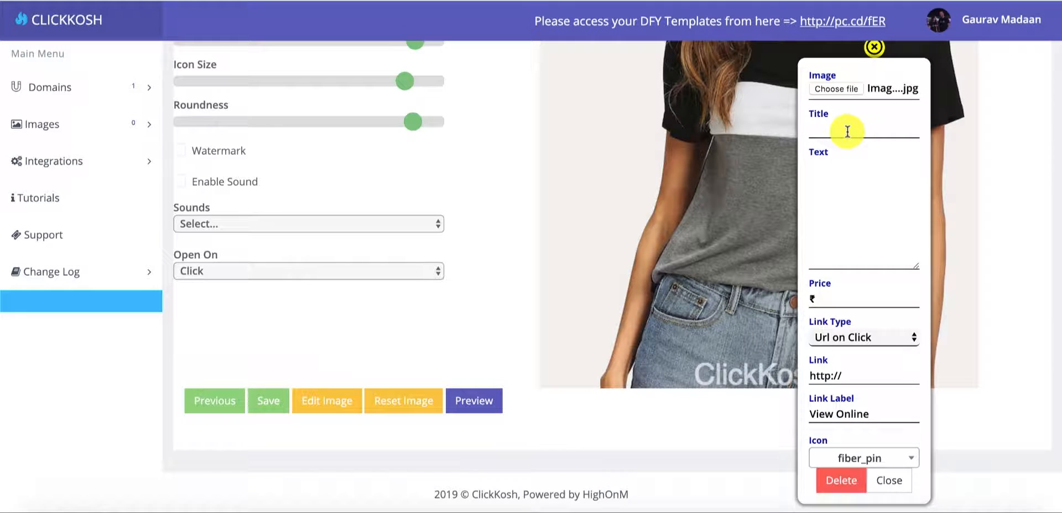
pyautogui.write('Cut and')
pyautogui.hotkey('ctrl', 'a')
pyautogui.write('S')
pyautogui.write('ee')
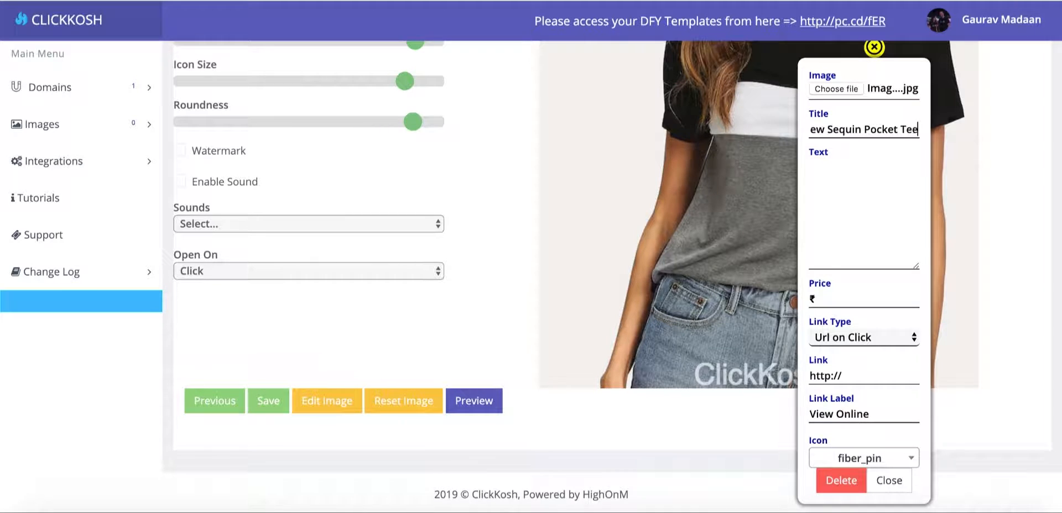
# Copy the Style, Sleeve Length and Neckline lines from the product note and paste them into the hotspot's text.
pyautogui.click(855, 230)
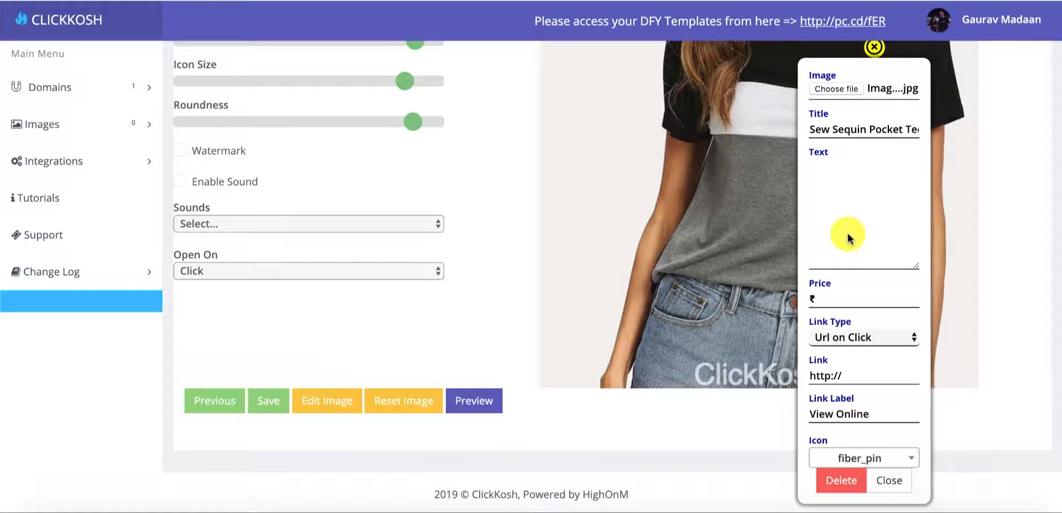
pyautogui.press('super+Tab')
pyautogui.press('super+Tab')
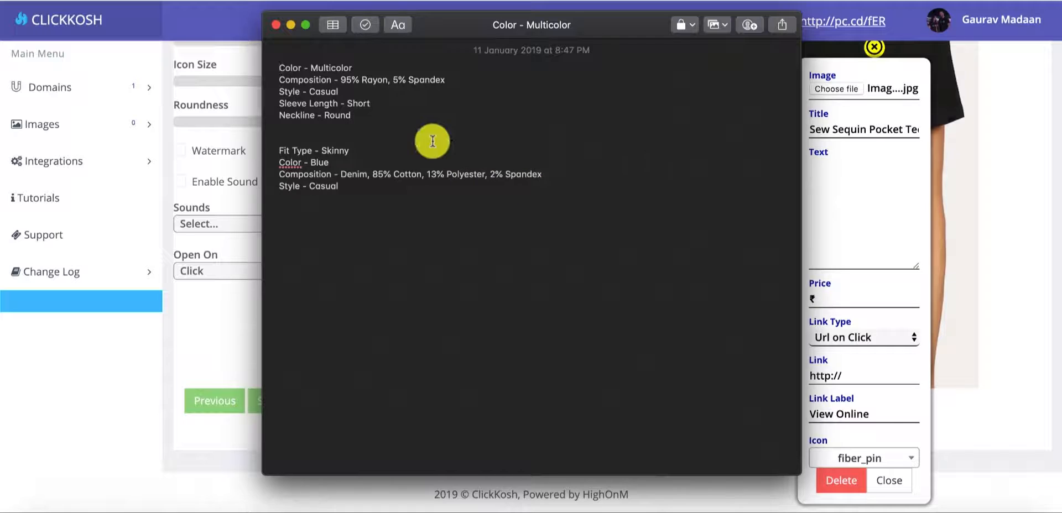
pyautogui.moveTo(374, 114); pyautogui.dragTo(609, 82)
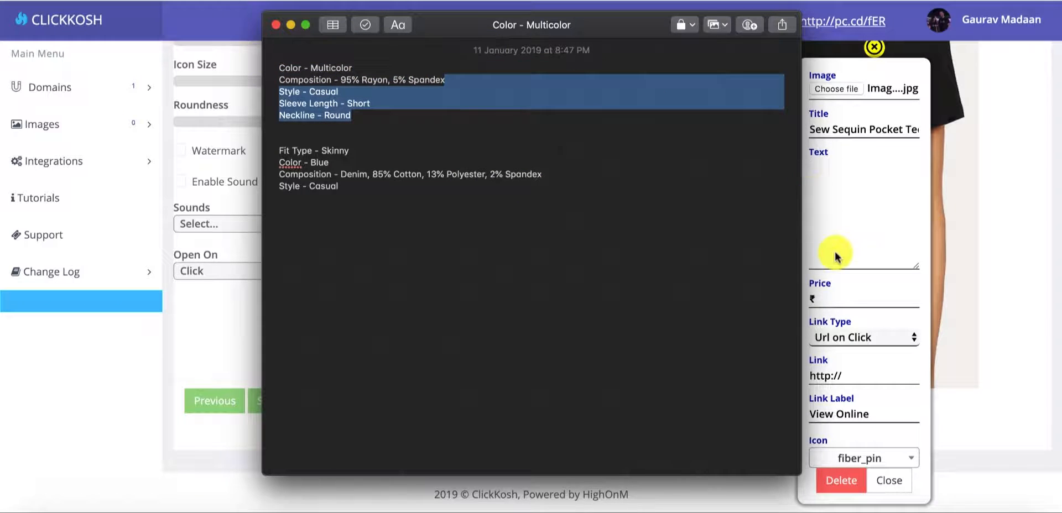
pyautogui.click(860, 247)
pyautogui.press('super+v')
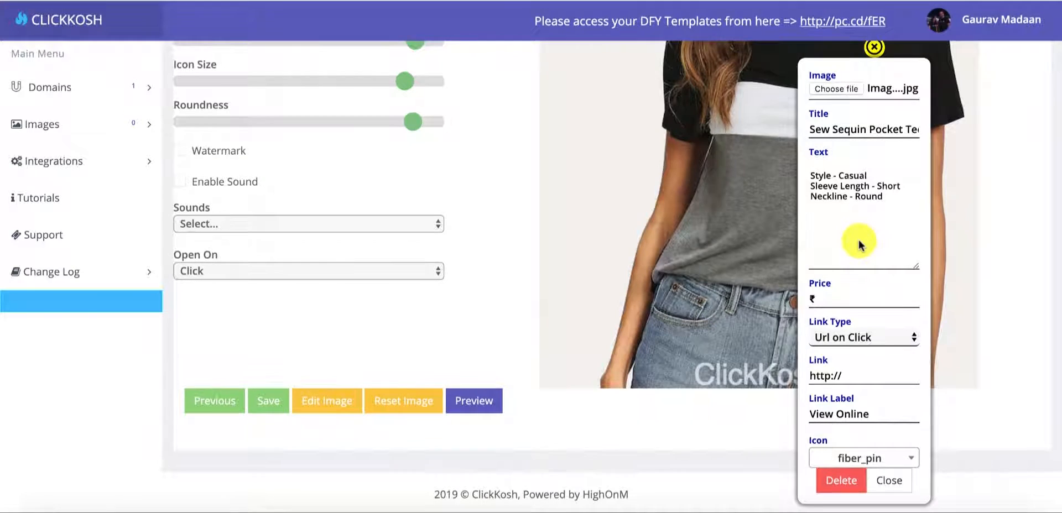
# Replace the hotspot's text with the note's full shirt details, from Color - Multicolor through Neckline - Round, and set the price to $19.
pyautogui.press('super+Tab')
pyautogui.click(451, 114)
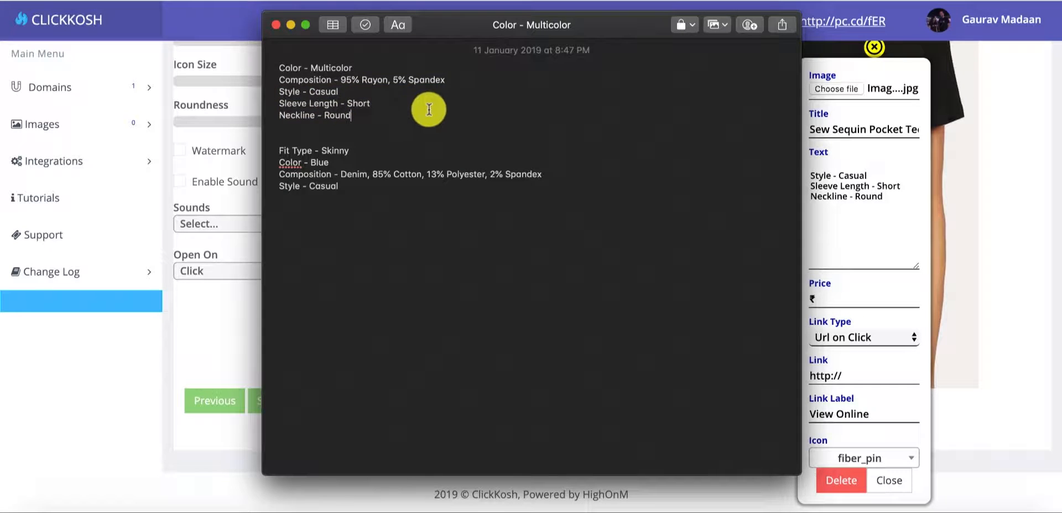
pyautogui.moveTo(428, 110); pyautogui.dragTo(206, 26)
pyautogui.click(885, 244)
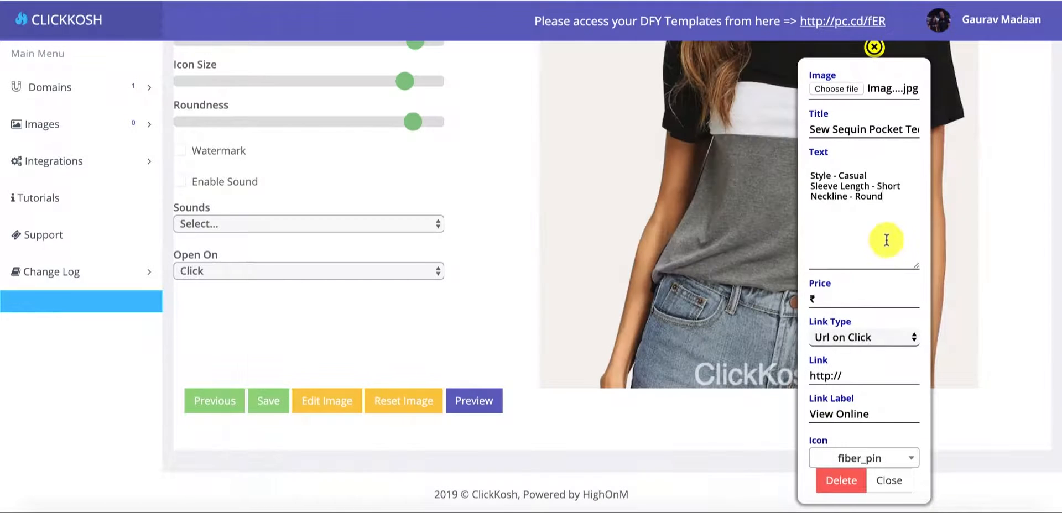
pyautogui.press('super+a')
pyautogui.press('super+v')
pyautogui.click(851, 294)
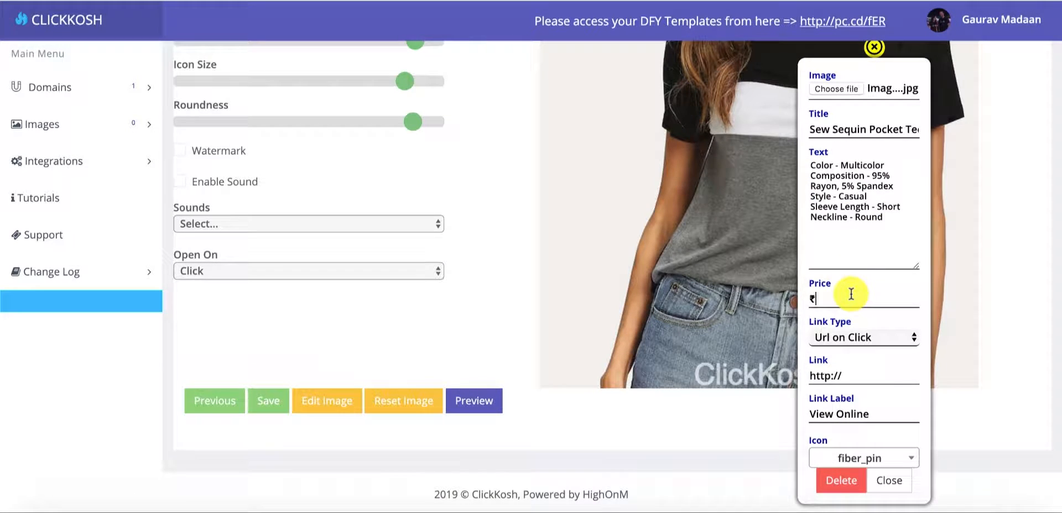
pyautogui.press('BackSpace')
# Try the Email on Click and Call on Click link types, and restore Url on Click.
pyautogui.click(867, 336)
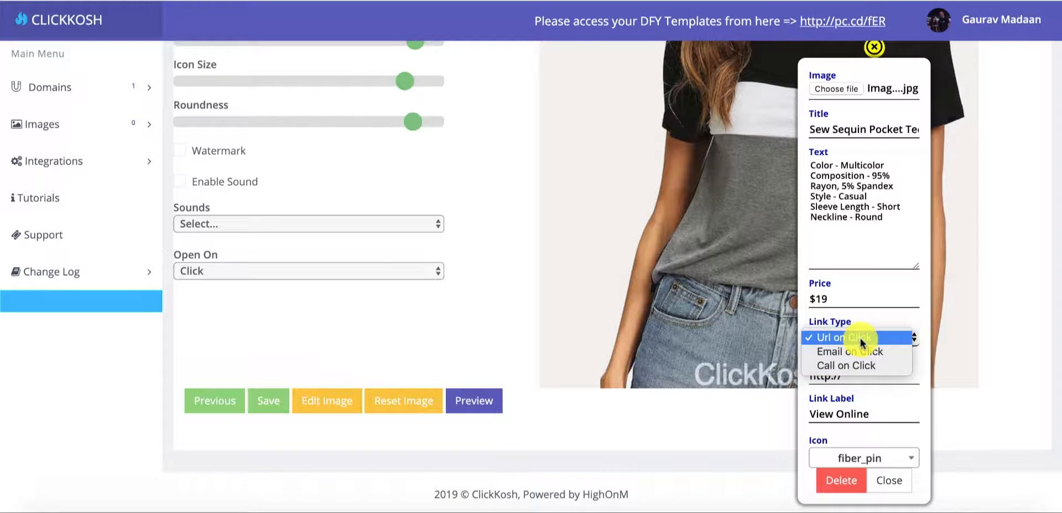
pyautogui.click(879, 337)
pyautogui.click(878, 336)
pyautogui.click(874, 353)
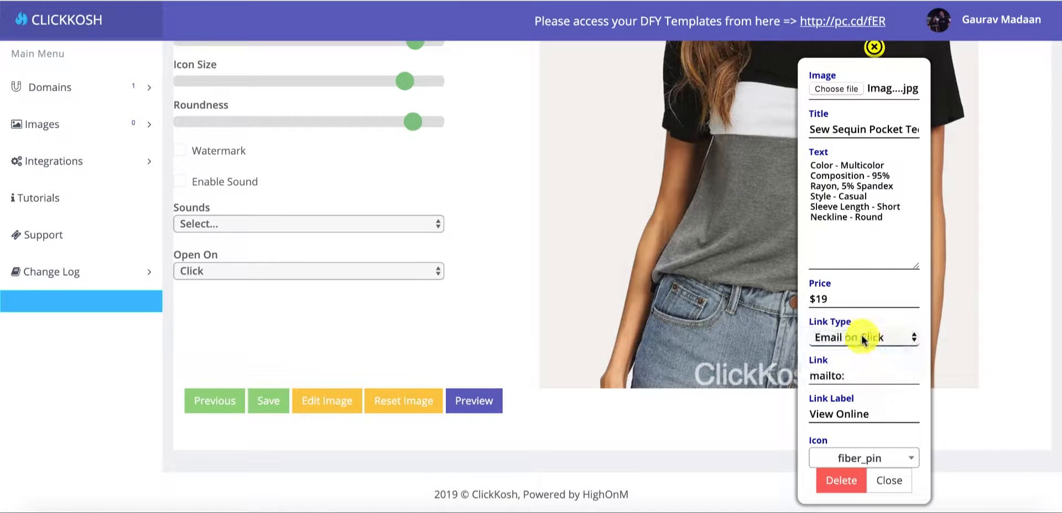
pyautogui.click(862, 338)
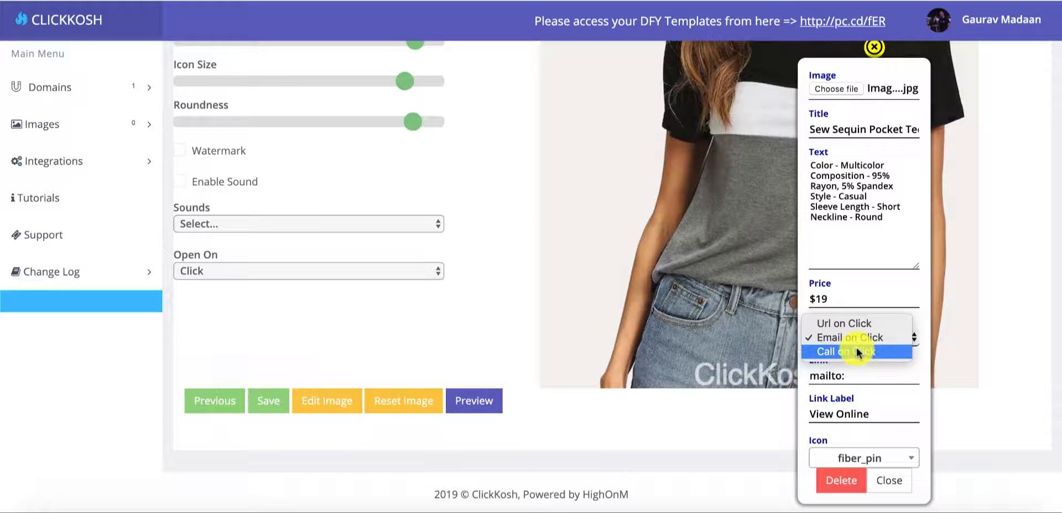
pyautogui.click(856, 351)
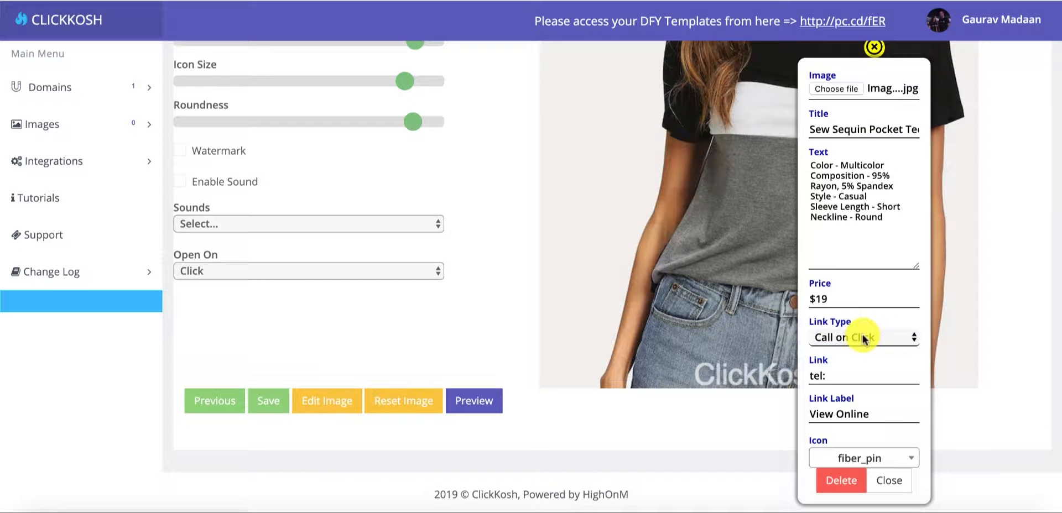
pyautogui.click(864, 338)
pyautogui.click(867, 311)
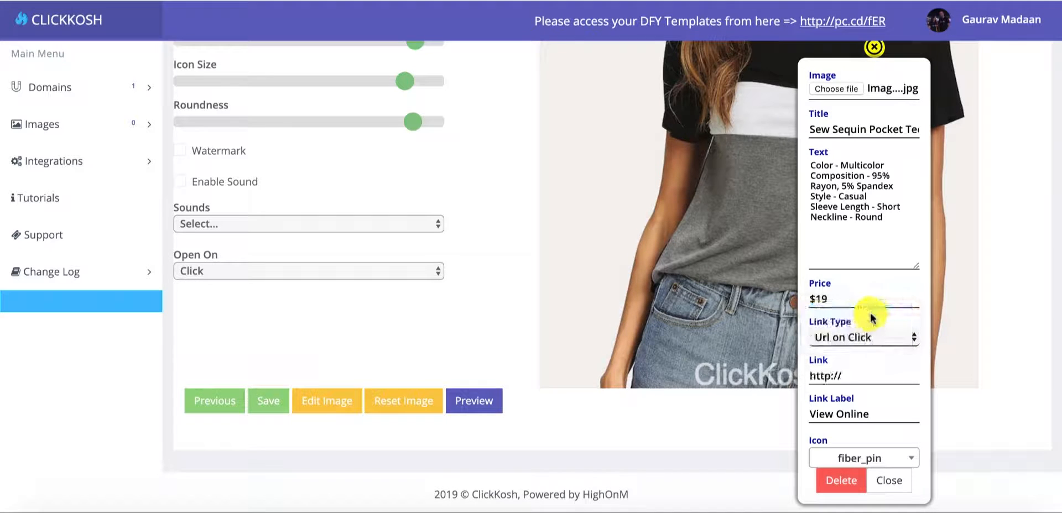
# Replace the hotspot's link with the copied URL of the SHEIN Cut And Sew Sequin Pocket Tee product page.
pyautogui.click(866, 371)
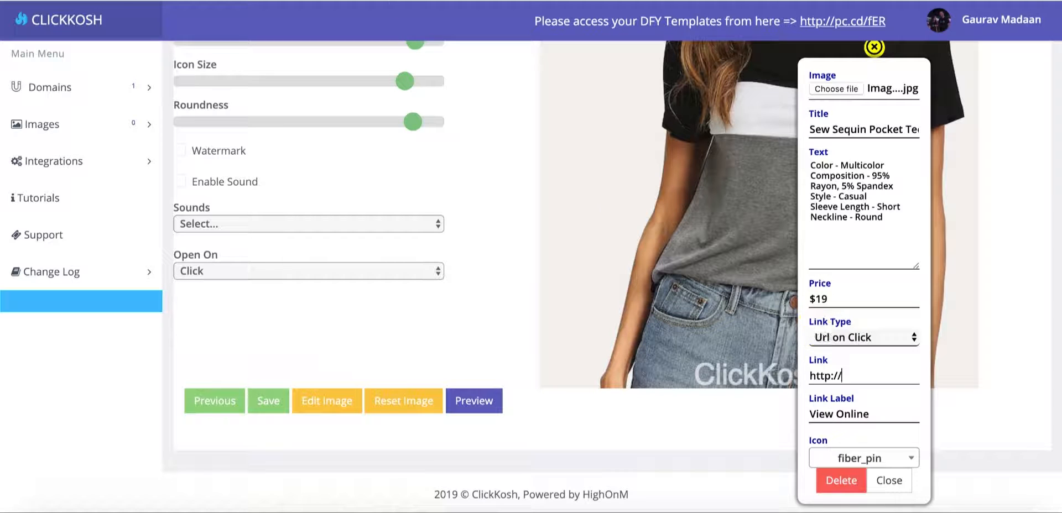
pyautogui.hotkey('ctrl', 'Tab')
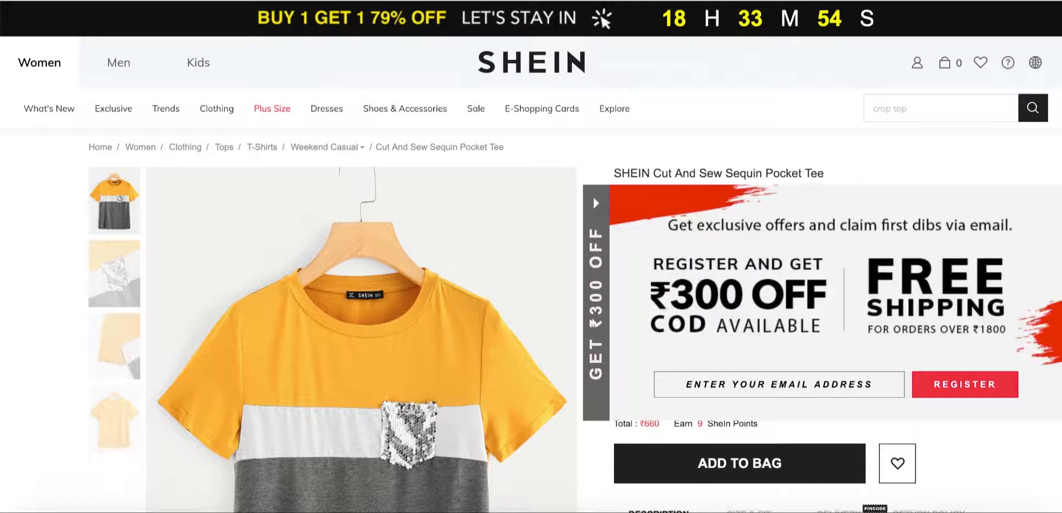
pyautogui.hotkey('ctrl', 'shift', 'Tab')
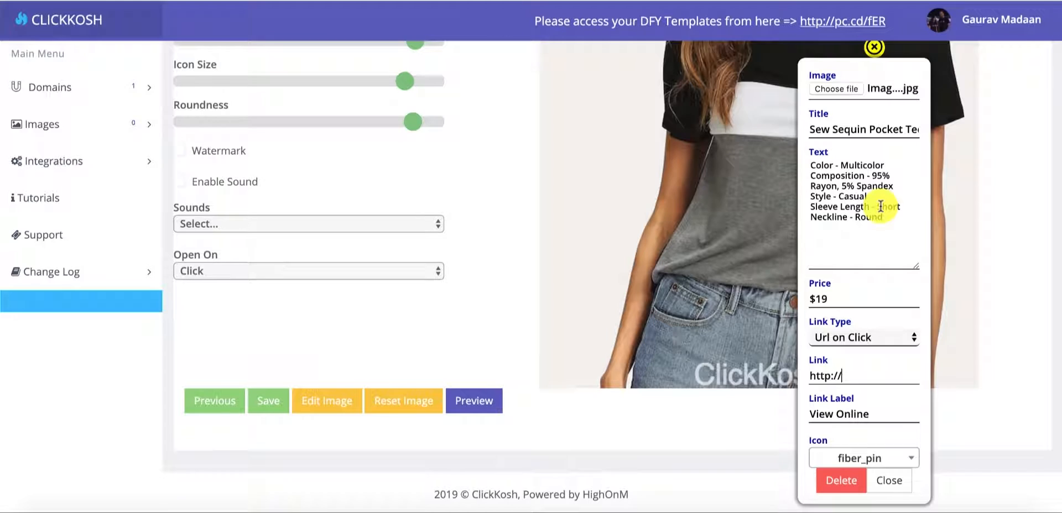
pyautogui.moveTo(863, 375); pyautogui.dragTo(730, 367)
pyautogui.hotkey('ctrl', 'v')
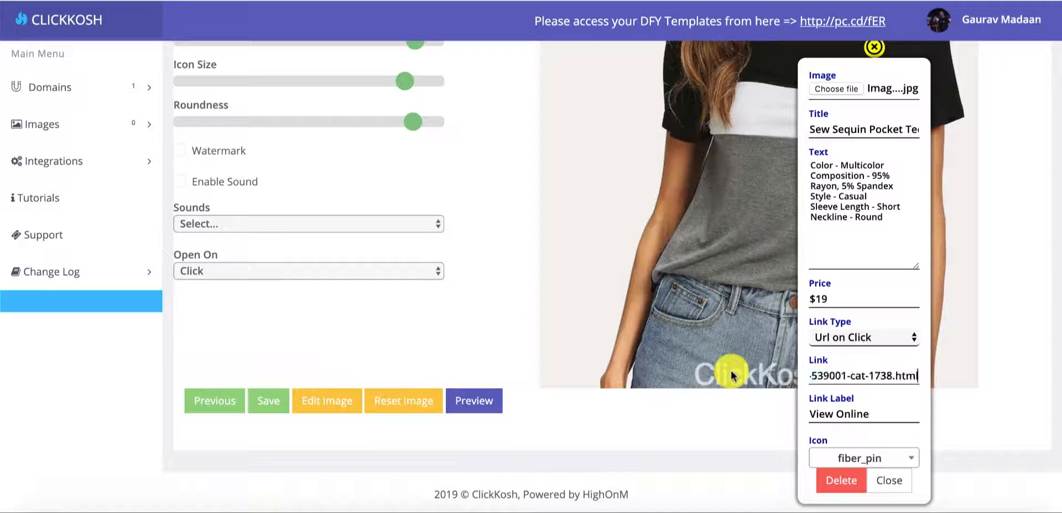
# Set the hotspot's link label to Shop Now and close the hotspot's settings.
pyautogui.moveTo(867, 418); pyautogui.dragTo(763, 416)
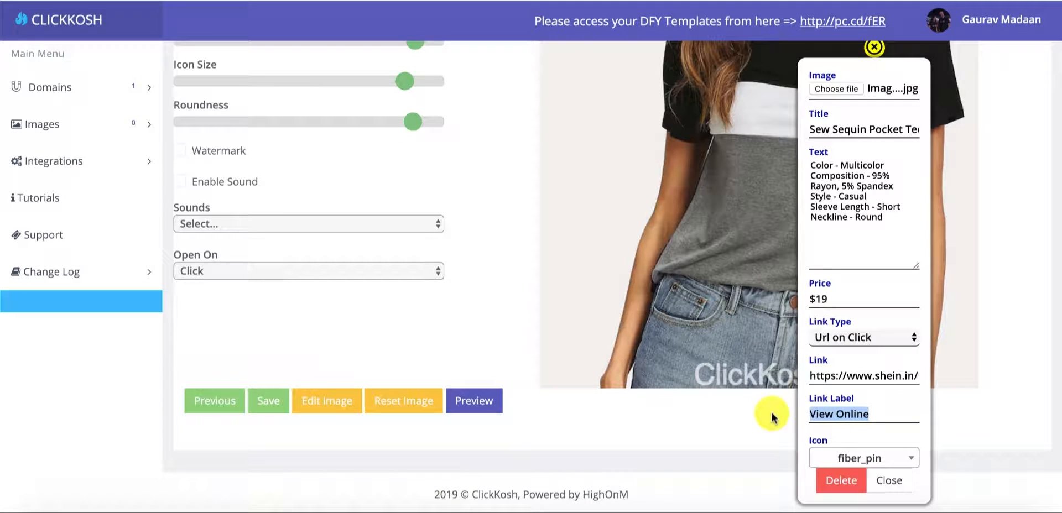
pyautogui.write('Shop Now')
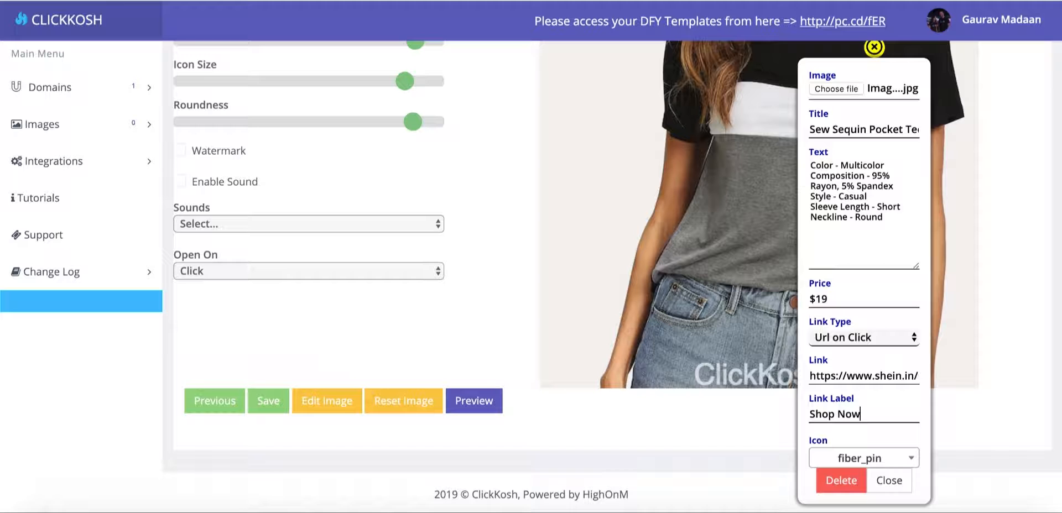
pyautogui.click(891, 482)
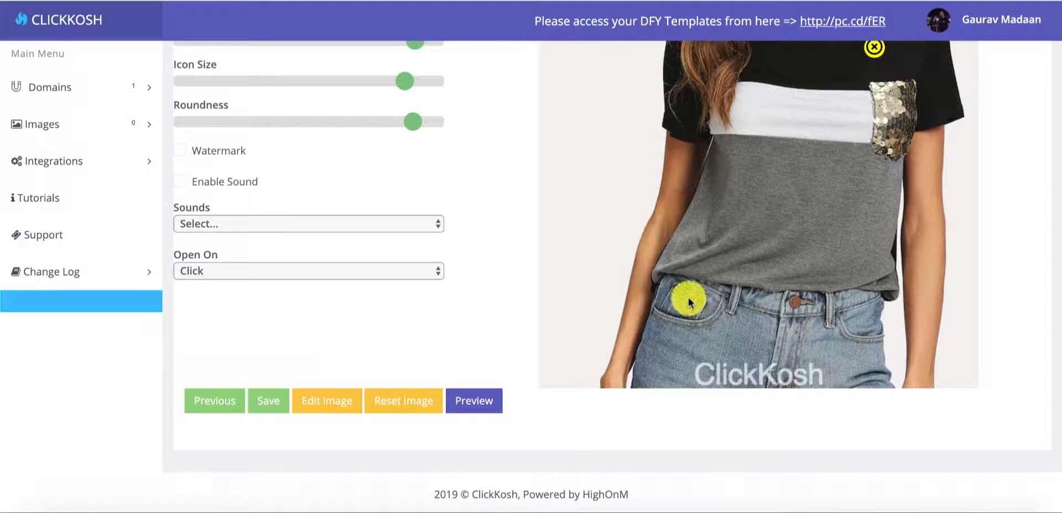
# Preview the shoppable image and open the shirt hotspot to examine its product card.
pyautogui.scroll(3, 744, 138)
pyautogui.scroll(3, 746, 138)
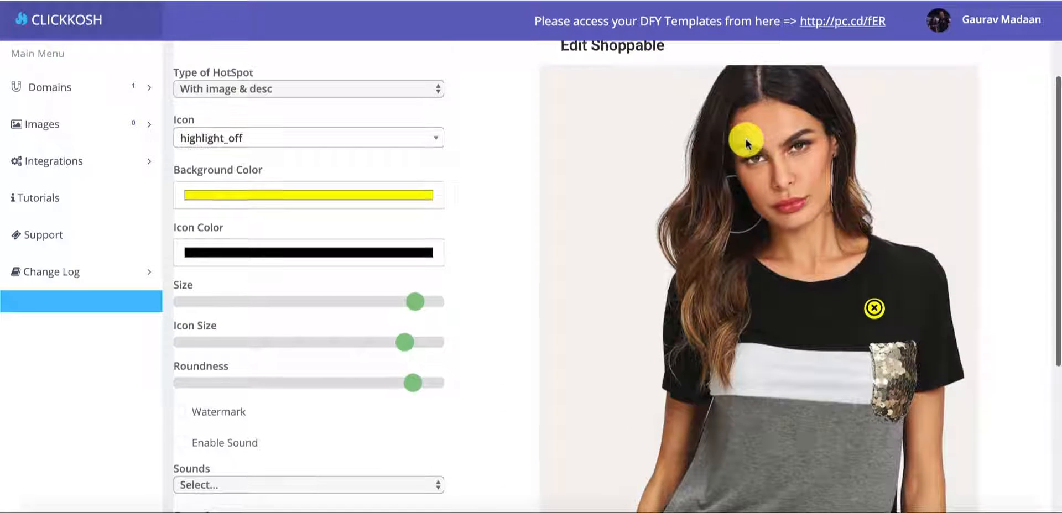
pyautogui.scroll(-4, 747, 141)
pyautogui.scroll(-2, 607, 184)
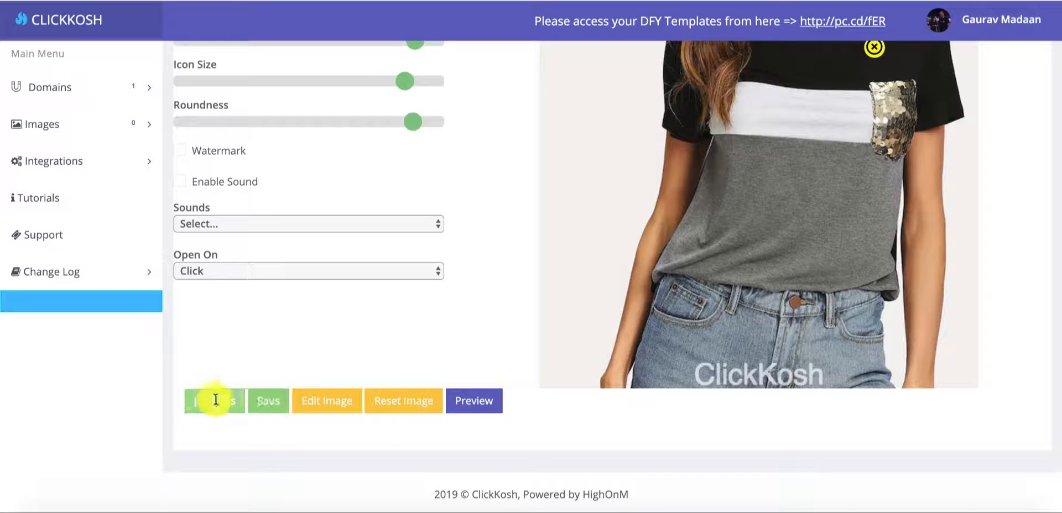
pyautogui.click(484, 399)
pyautogui.scroll(-2, 586, 271)
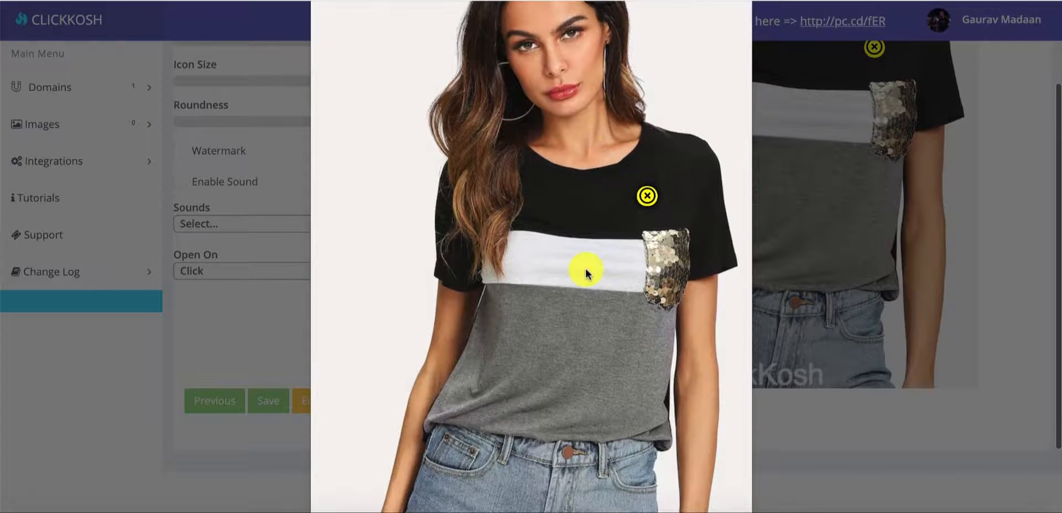
pyautogui.click(646, 199)
pyautogui.scroll(-2, 641, 221)
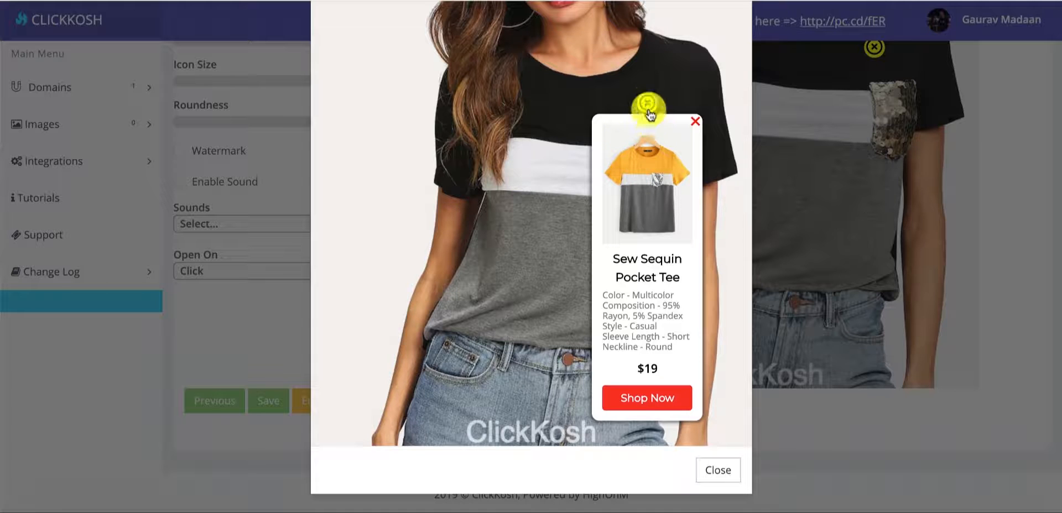
pyautogui.scroll(2, 616, 78)
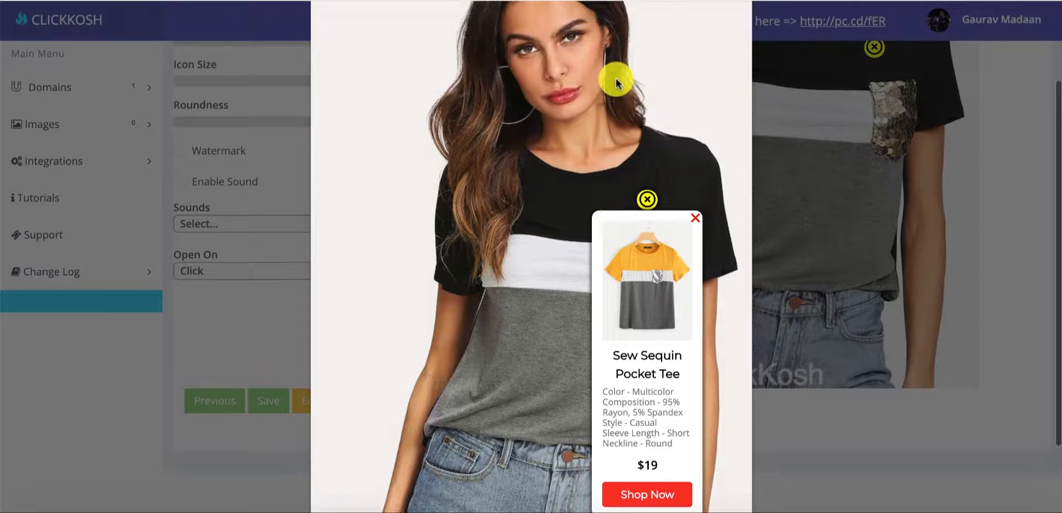
pyautogui.scroll(-2, 616, 77)
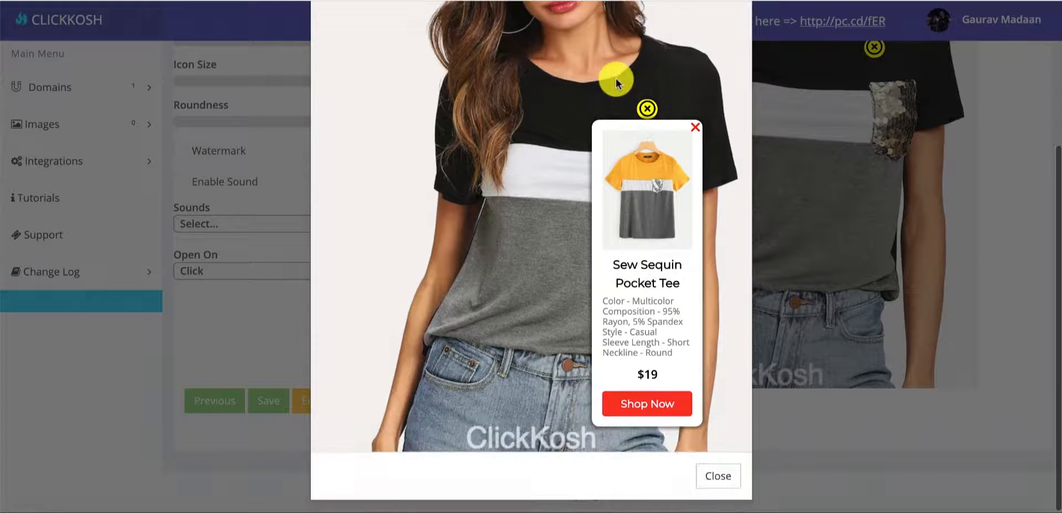
# Test closing and reopening the shirt hotspot's product card, check its description text, and leave the preview.
pyautogui.click(685, 127)
pyautogui.click(646, 108)
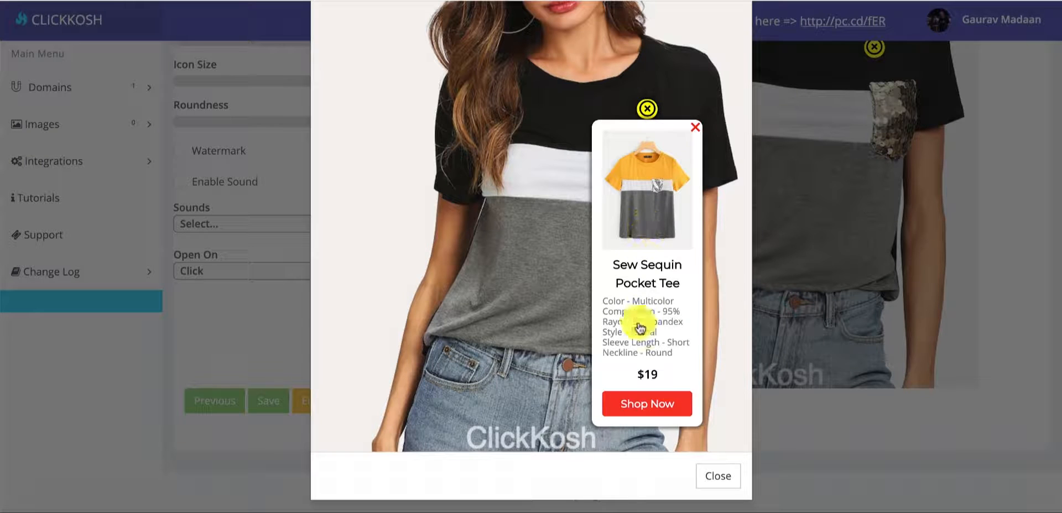
pyautogui.moveTo(607, 302); pyautogui.dragTo(658, 360)
pyautogui.click(660, 359)
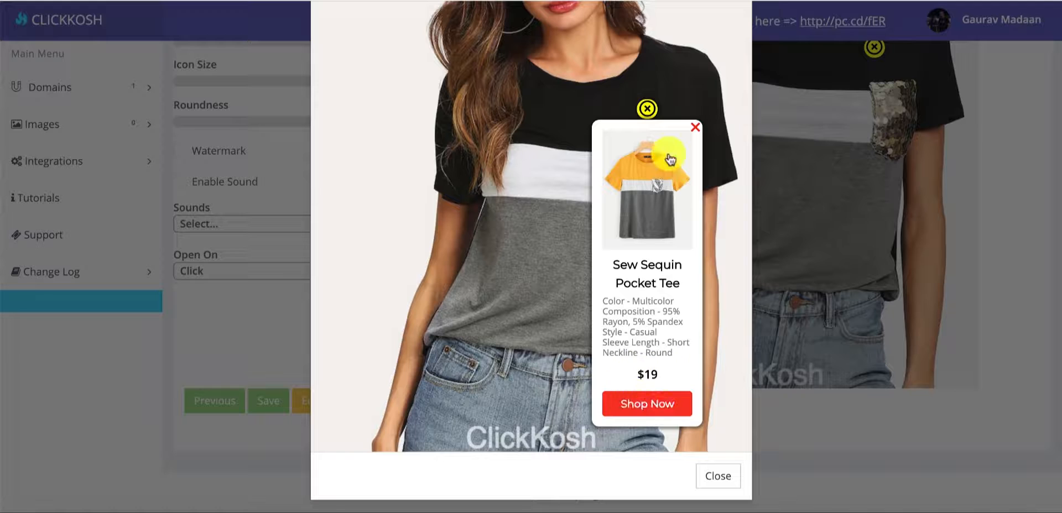
pyautogui.click(694, 129)
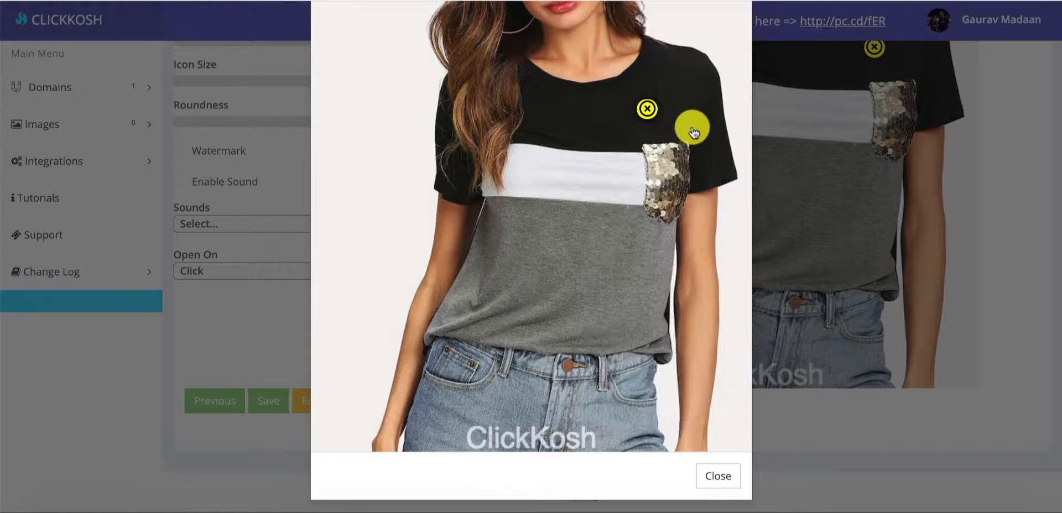
pyautogui.click(647, 109)
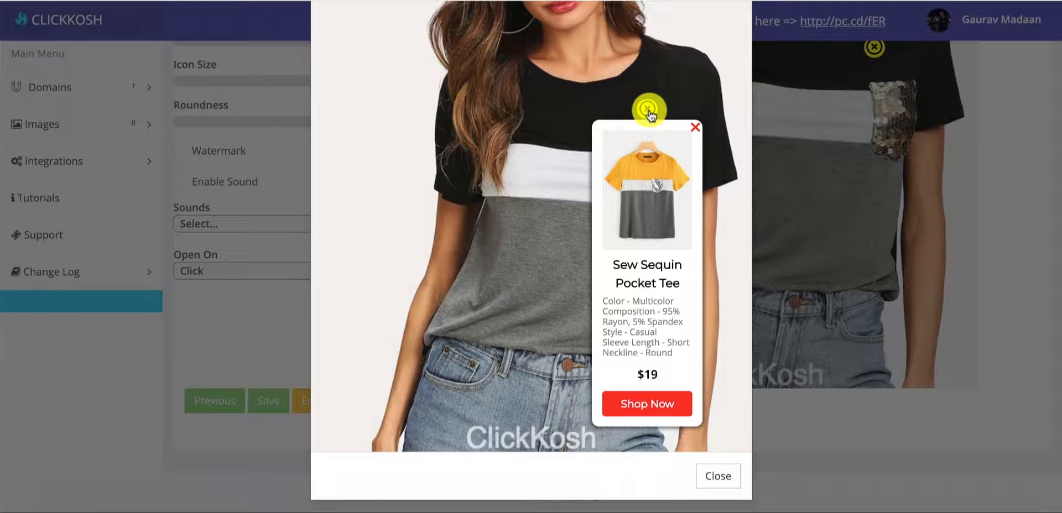
pyautogui.click(693, 128)
pyautogui.scroll(3, 695, 127)
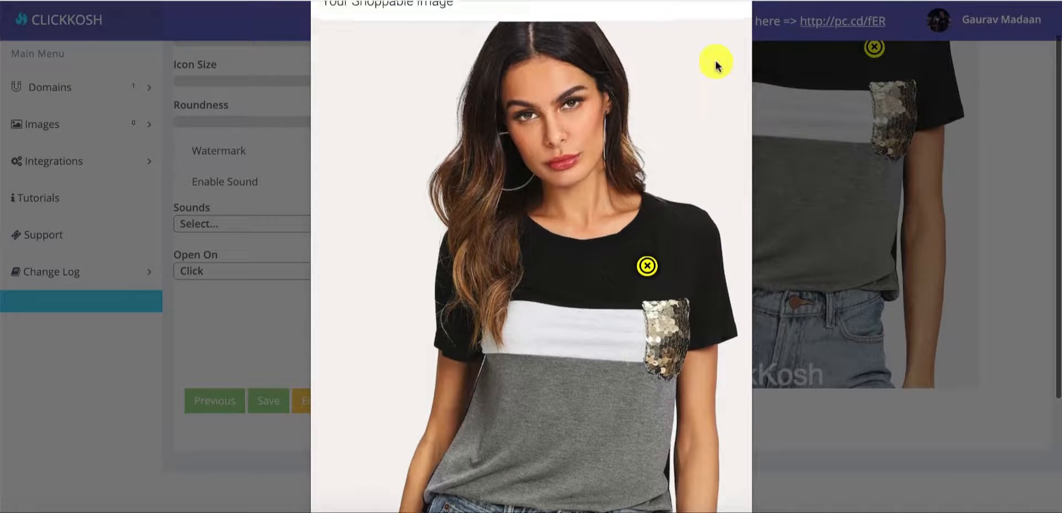
pyautogui.click(730, 44)
# Edit the model photo by trying the Signature effects Avenue and Lucky, apply the Dean effect, and save the edited image.
pyautogui.scroll(2, 713, 221)
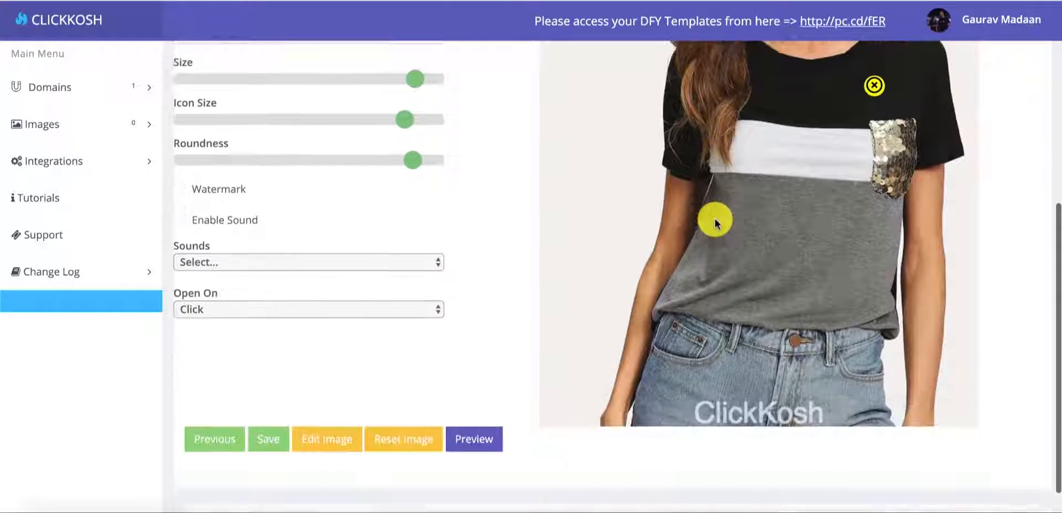
pyautogui.scroll(-1, 714, 222)
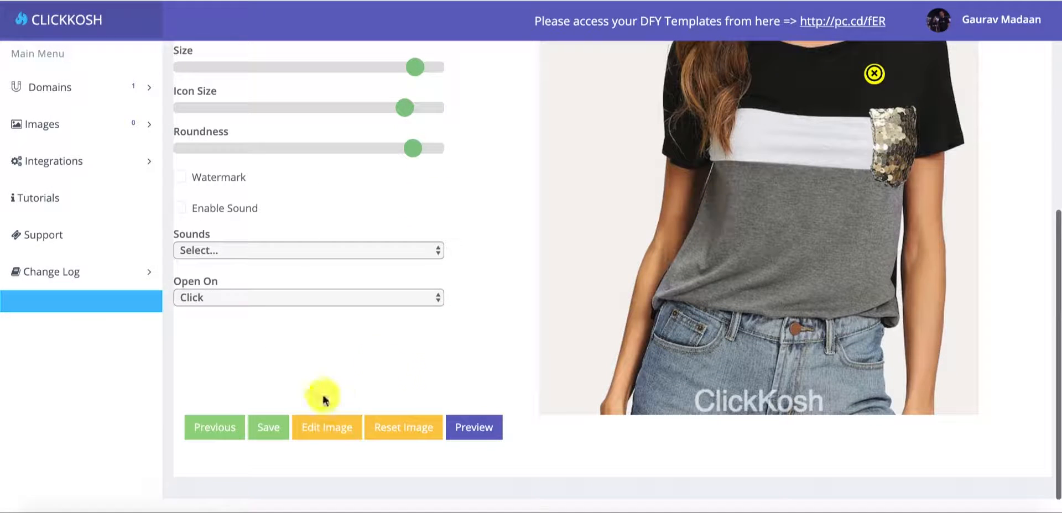
pyautogui.click(338, 428)
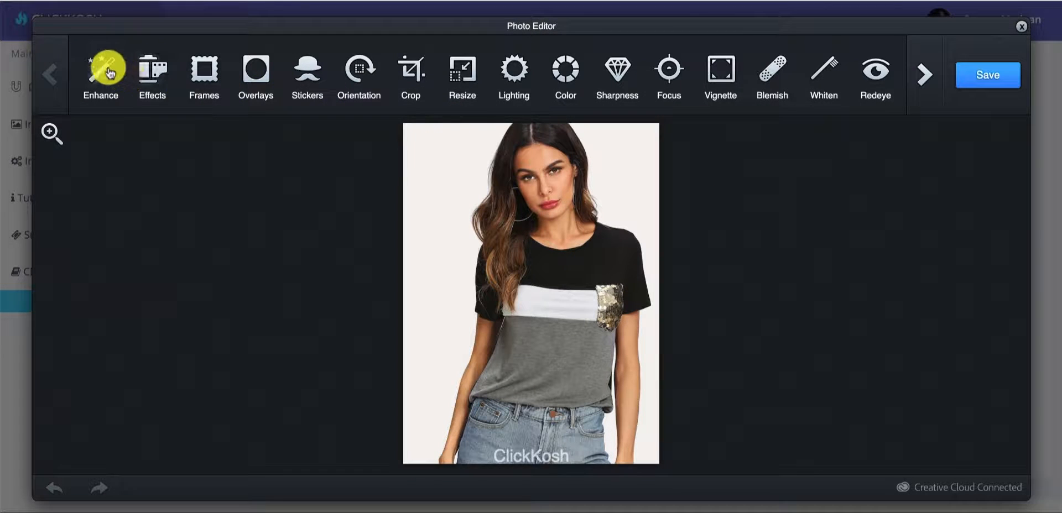
pyautogui.click(111, 72)
pyautogui.click(83, 77)
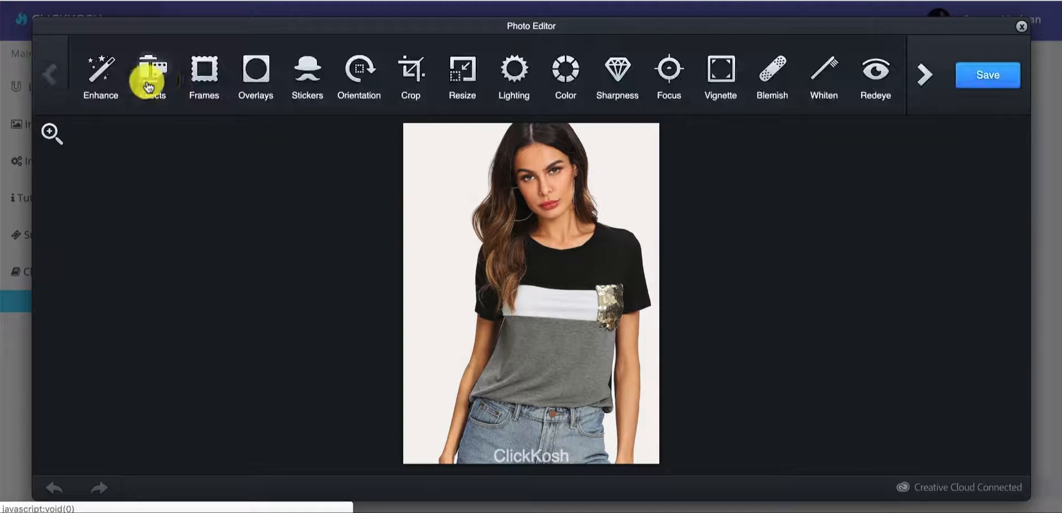
pyautogui.click(148, 83)
pyautogui.click(218, 77)
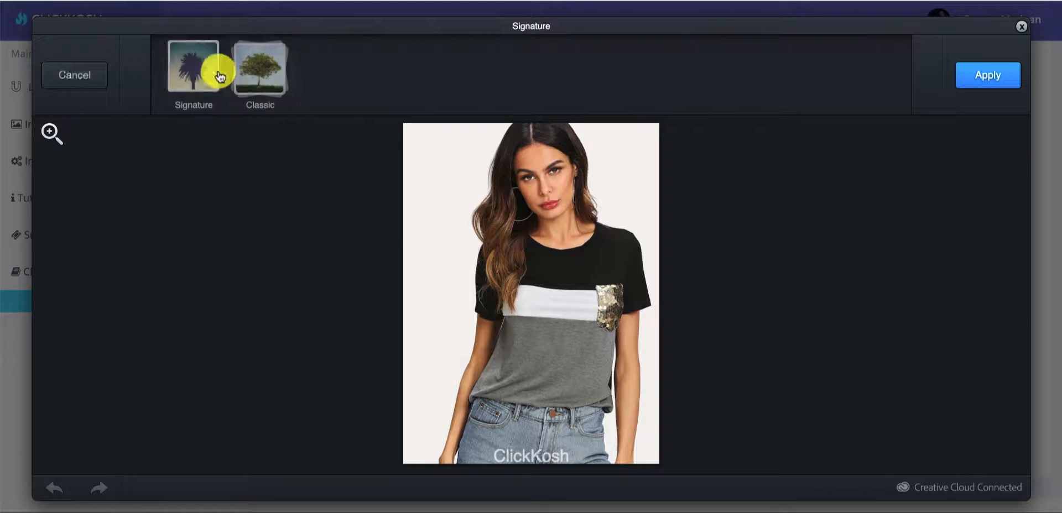
pyautogui.click(247, 72)
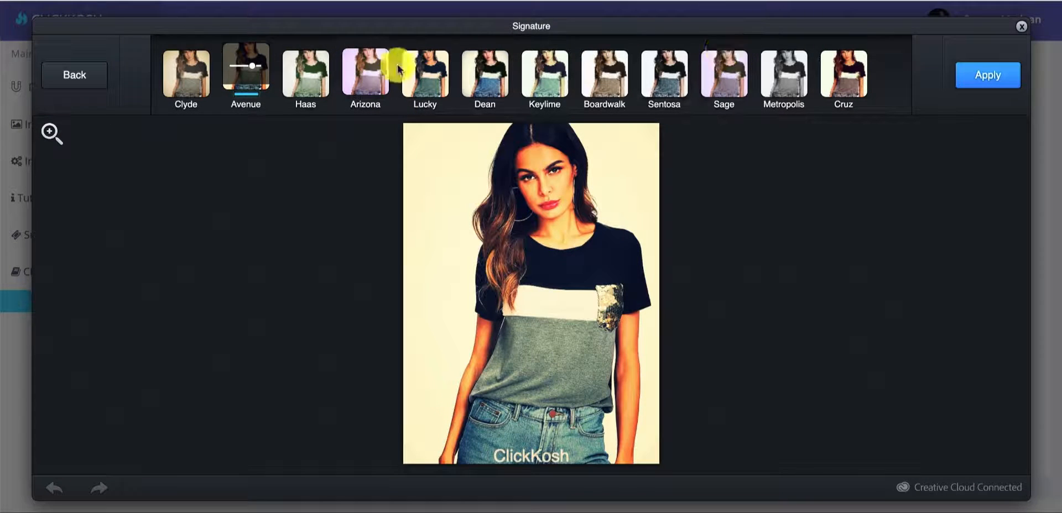
pyautogui.click(433, 70)
pyautogui.click(486, 66)
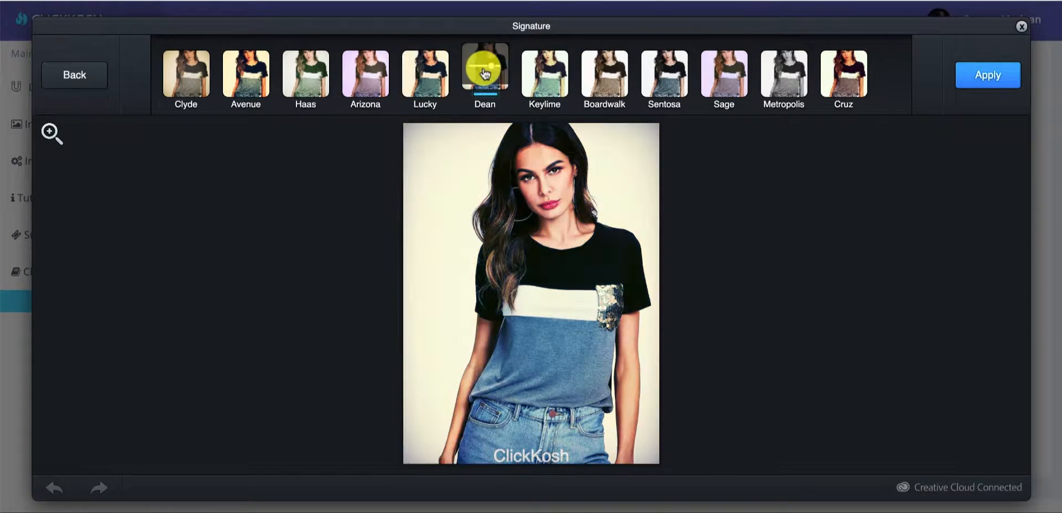
pyautogui.click(1016, 65)
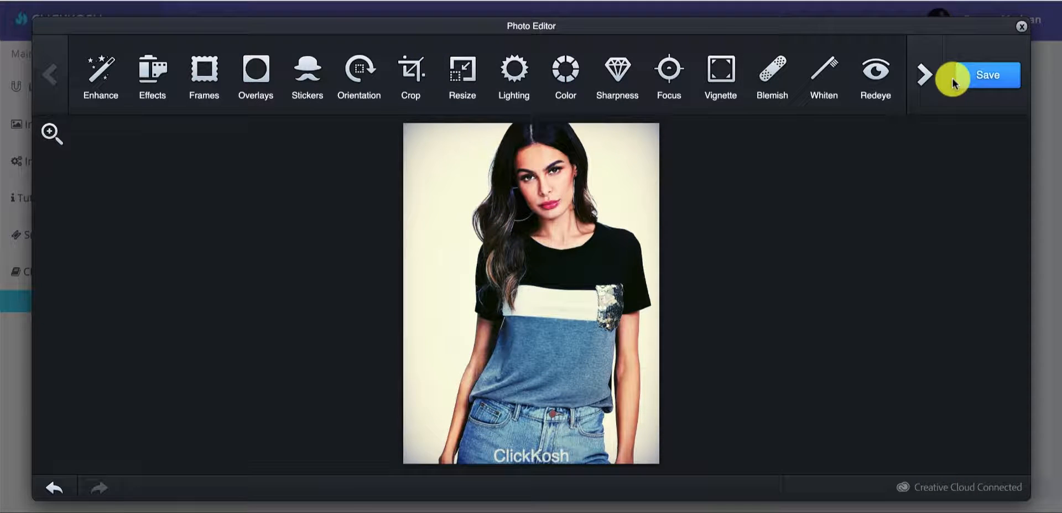
pyautogui.click(972, 79)
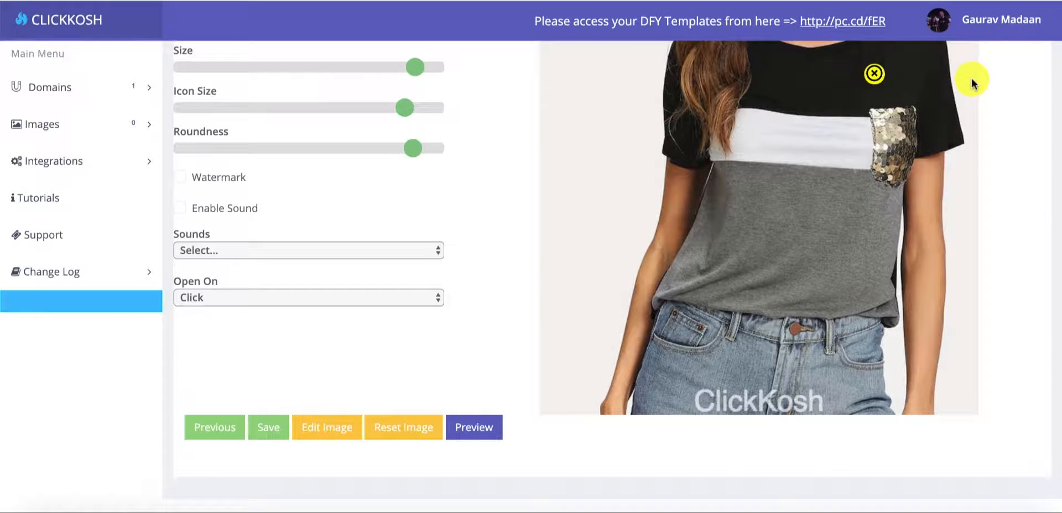
# Enable sound for the shoppable image and choose Snap as the sound.
pyautogui.scroll(1, 498, 142)
pyautogui.scroll(3, 497, 141)
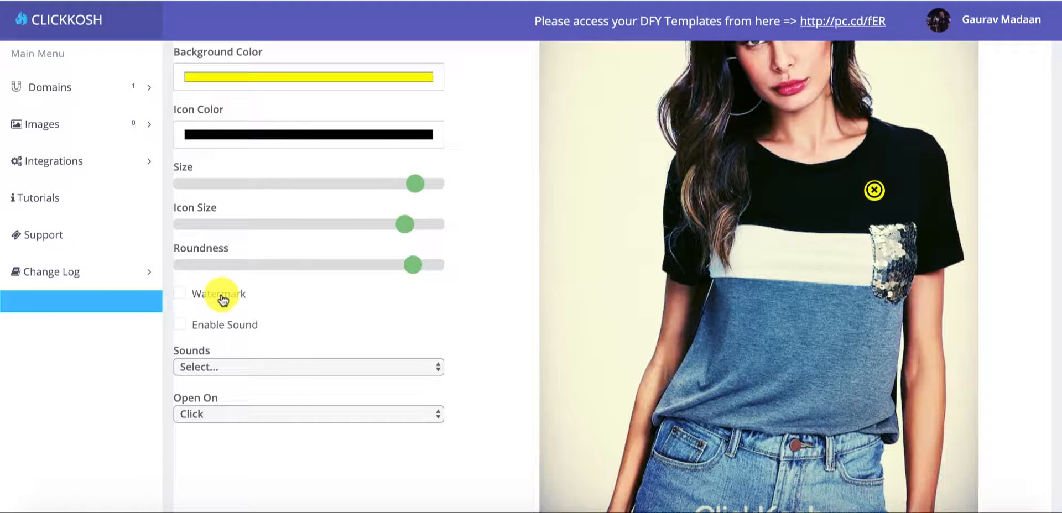
pyautogui.scroll(2, 223, 299)
pyautogui.scroll(-3, 221, 293)
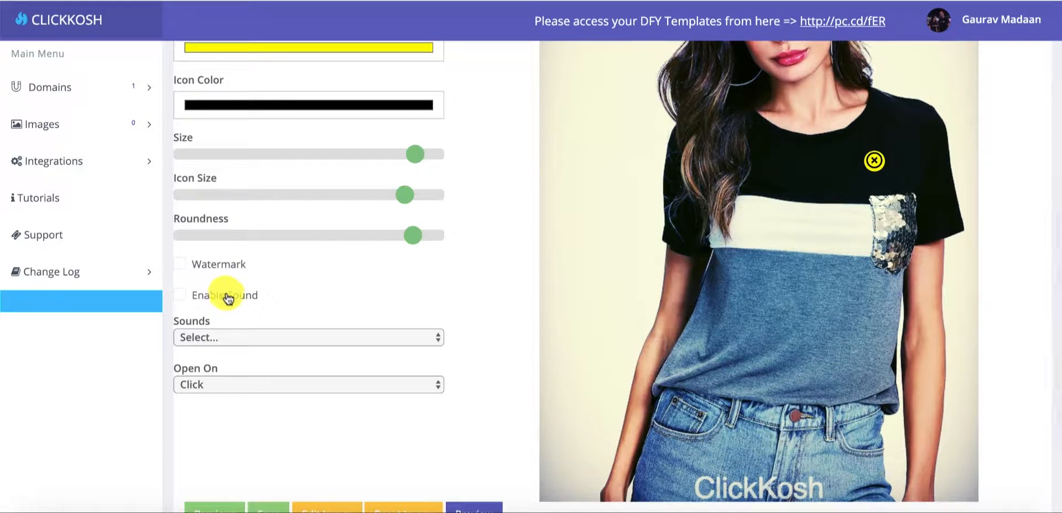
pyautogui.scroll(-2, 288, 294)
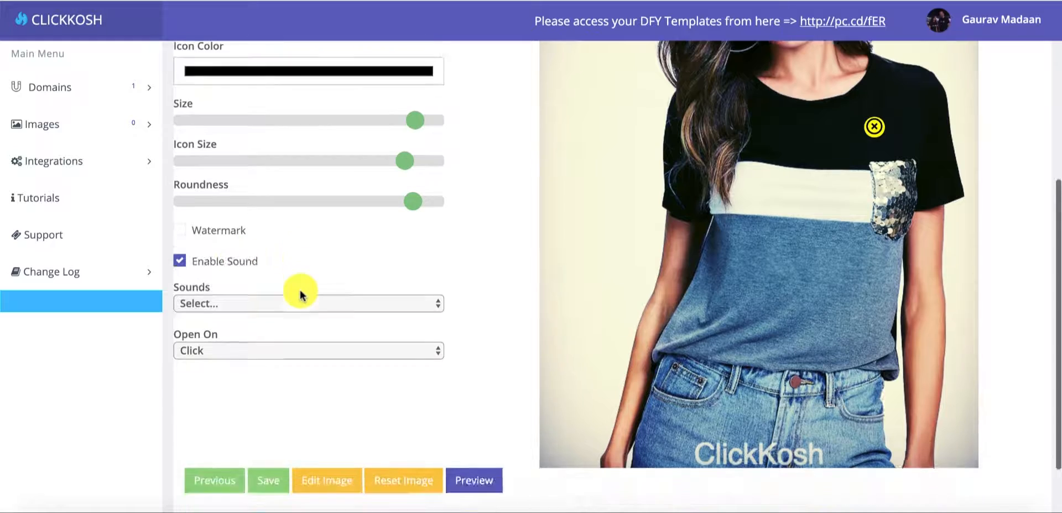
pyautogui.click(272, 243)
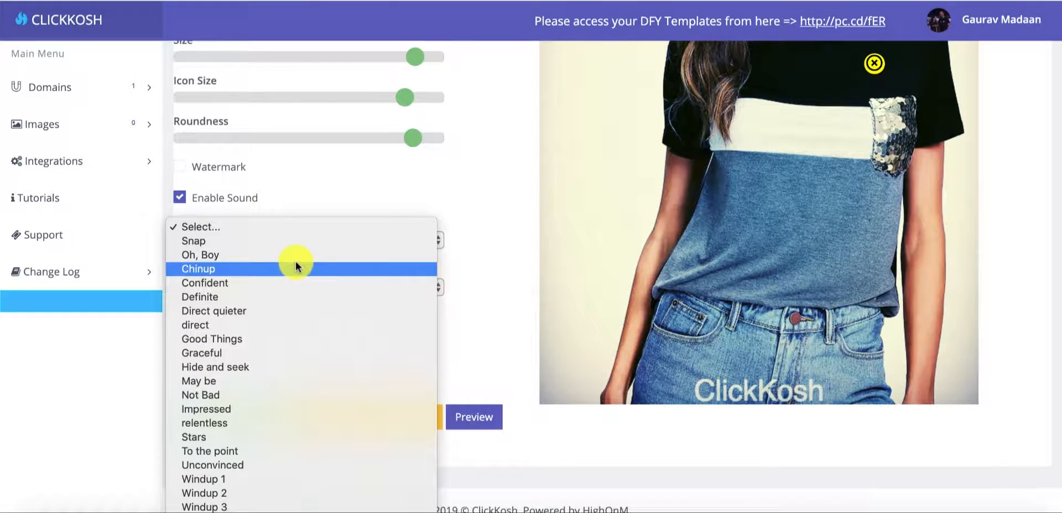
pyautogui.click(293, 245)
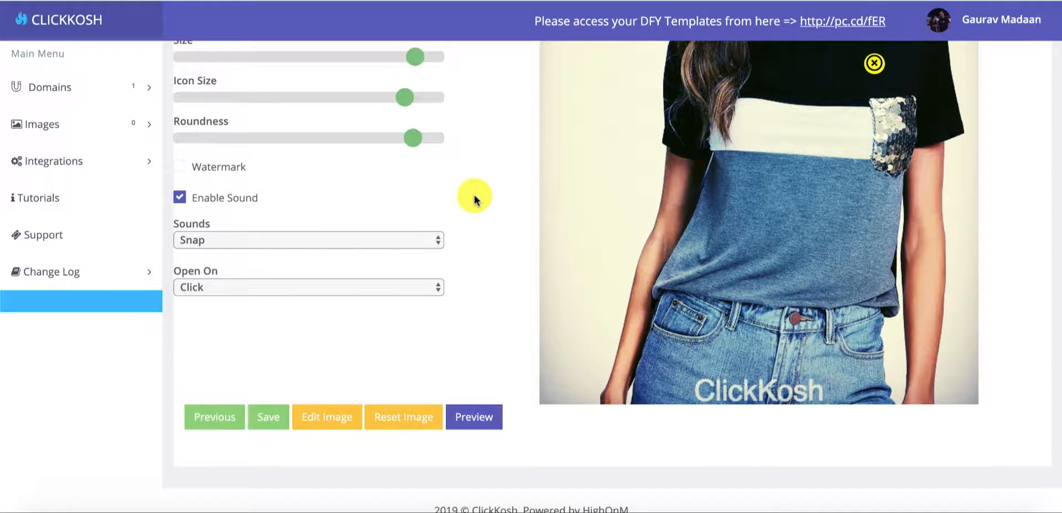
# Try Hover as the Open On trigger for the hotspot and restore Click.
pyautogui.click(412, 289)
pyautogui.click(492, 289)
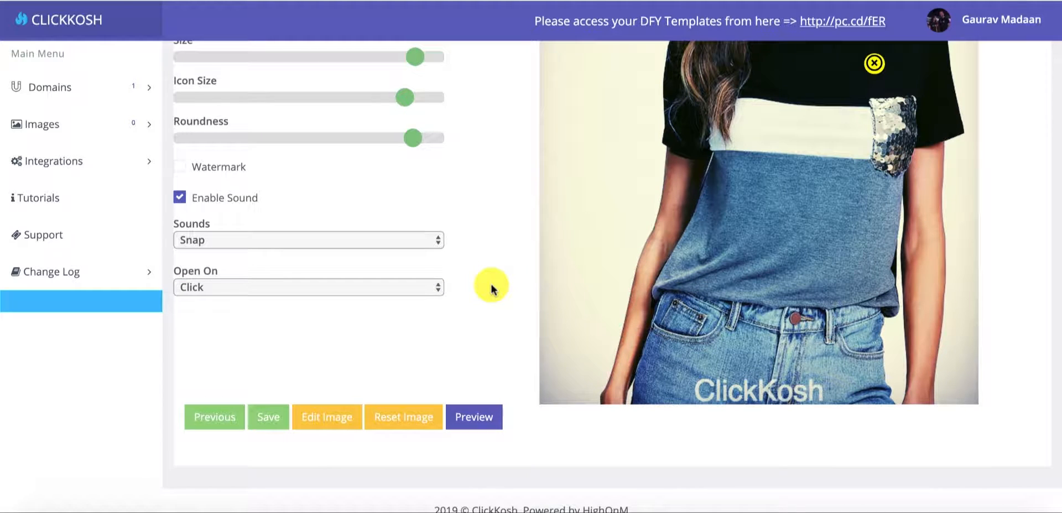
pyautogui.click(341, 288)
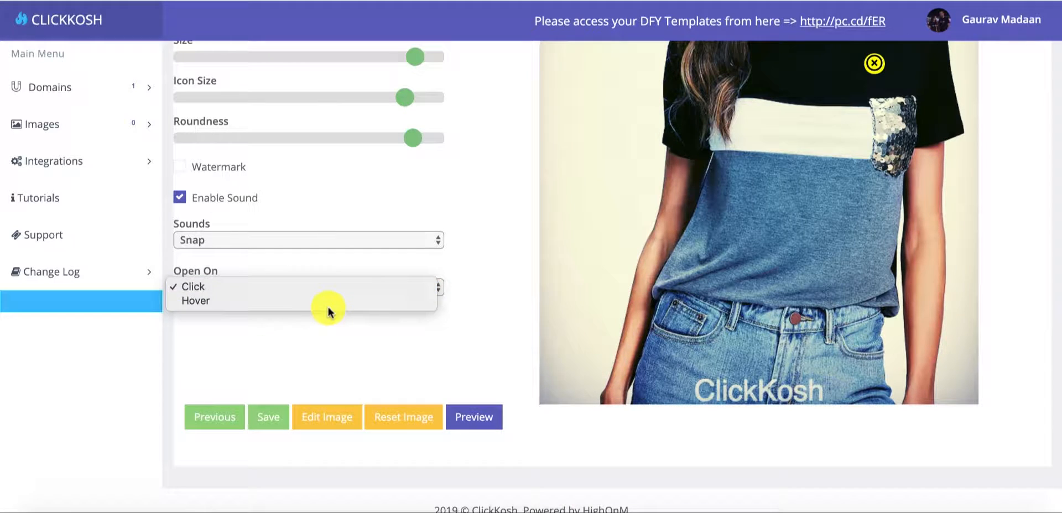
pyautogui.click(325, 302)
pyautogui.click(324, 288)
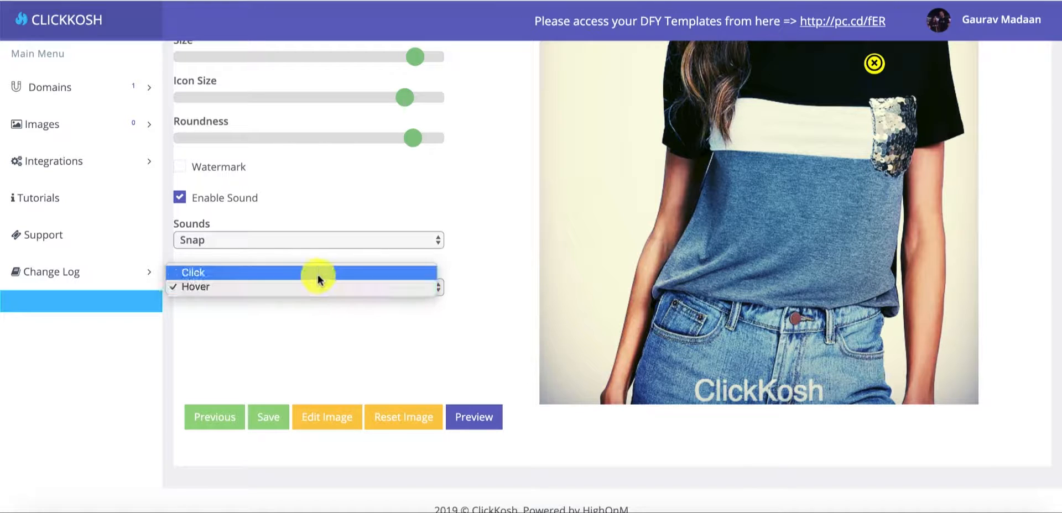
pyautogui.click(318, 273)
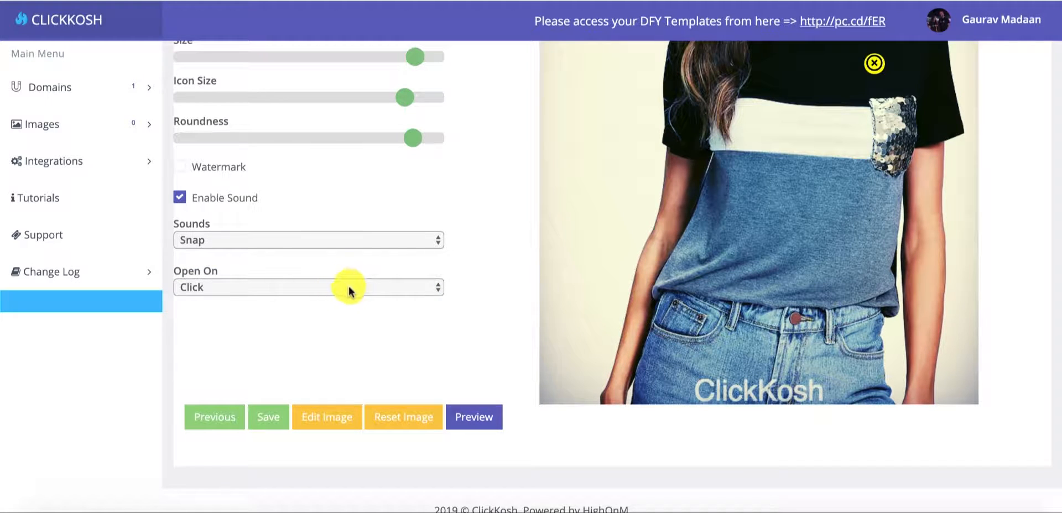
# Preview the edited shoppable image with sound and open the shirt hotspot's product card down to its Shop Now button.
pyautogui.click(476, 412)
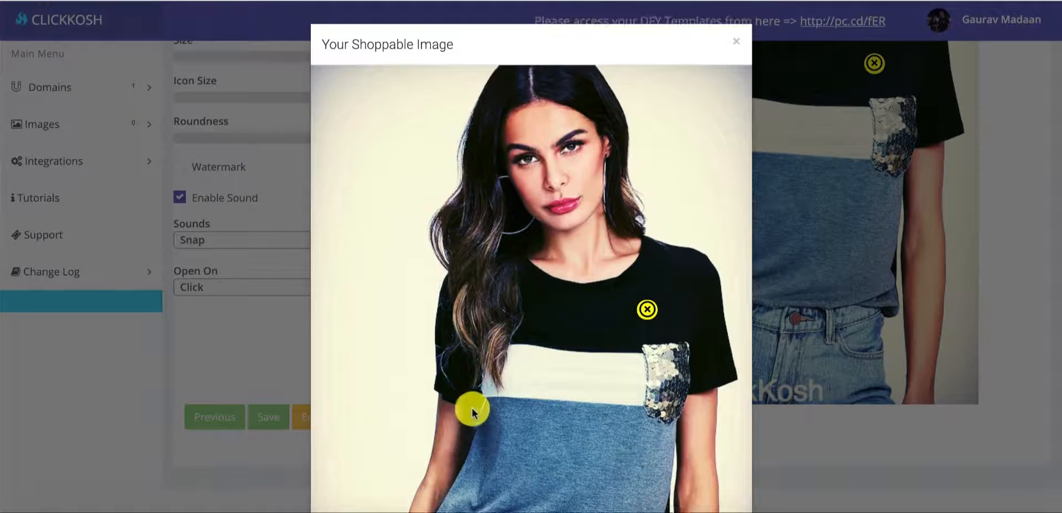
pyautogui.scroll(-3, 467, 246)
pyautogui.scroll(3, 467, 245)
pyautogui.click(647, 309)
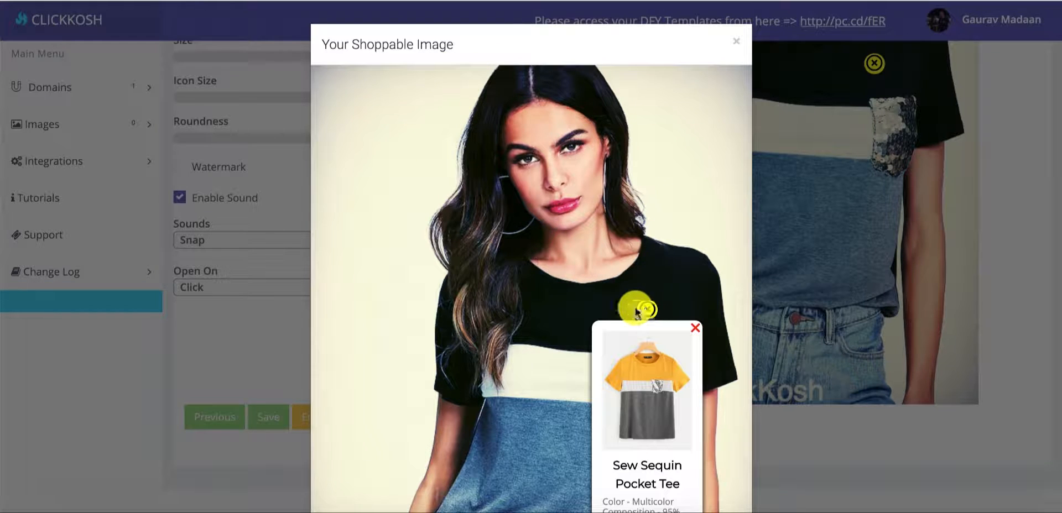
pyautogui.scroll(-4, 592, 169)
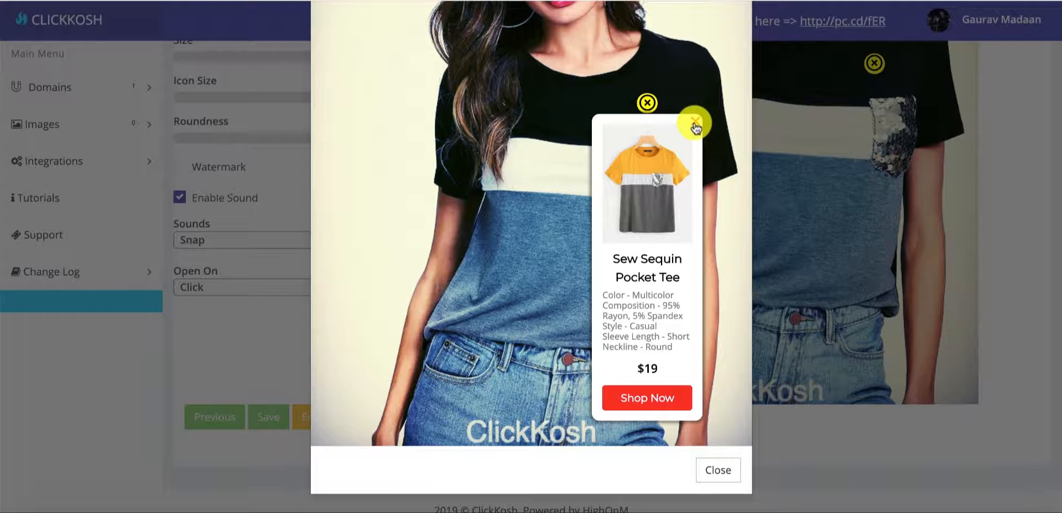
# Follow the product card's Shop Now link to check the SHEIN product page, return to the shoppable image preview and close it.
pyautogui.click(647, 401)
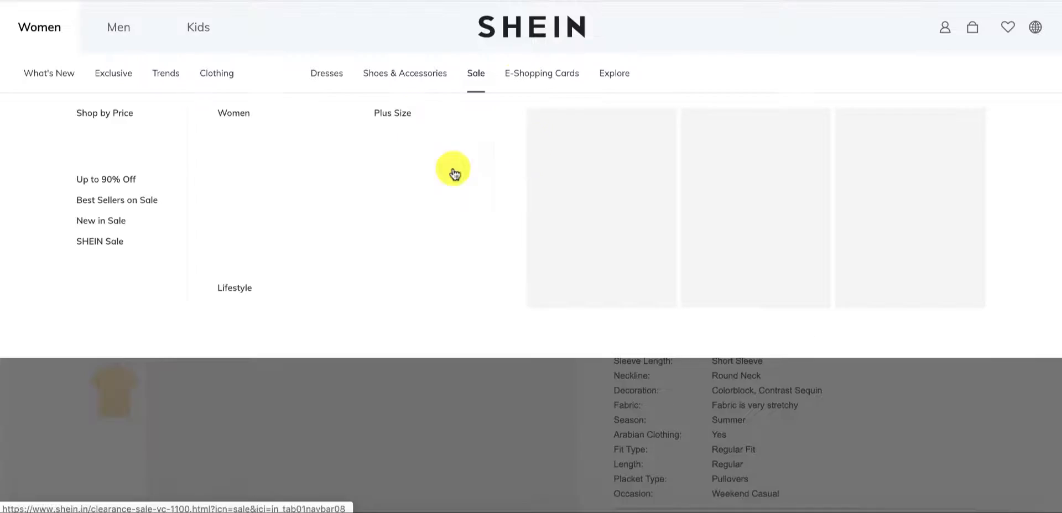
pyautogui.scroll(-5, 439, 395)
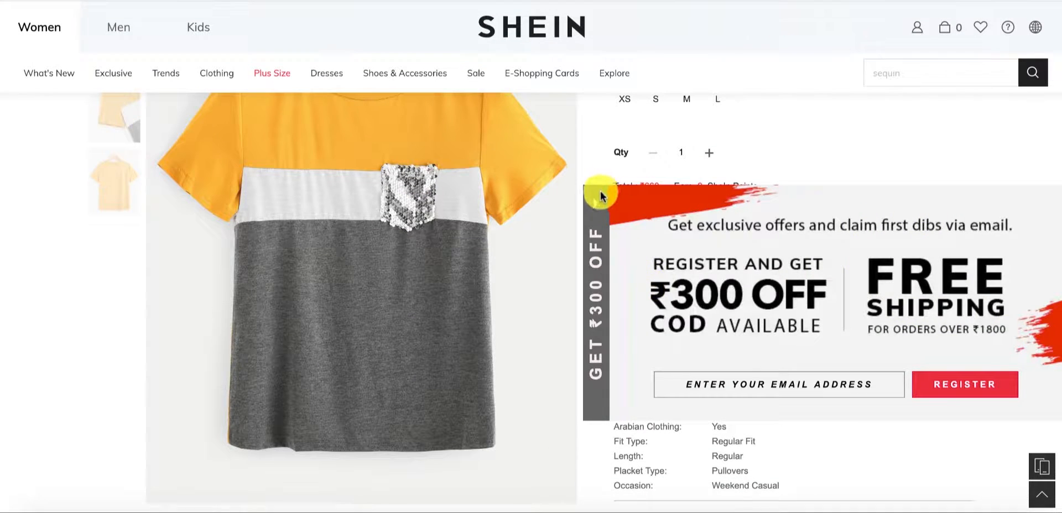
pyautogui.click(602, 196)
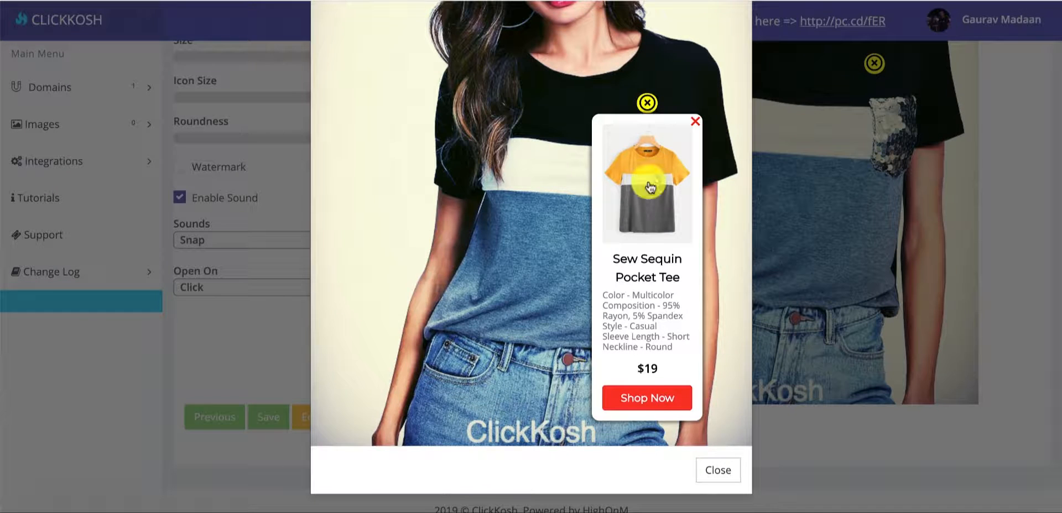
pyautogui.scroll(4, 650, 187)
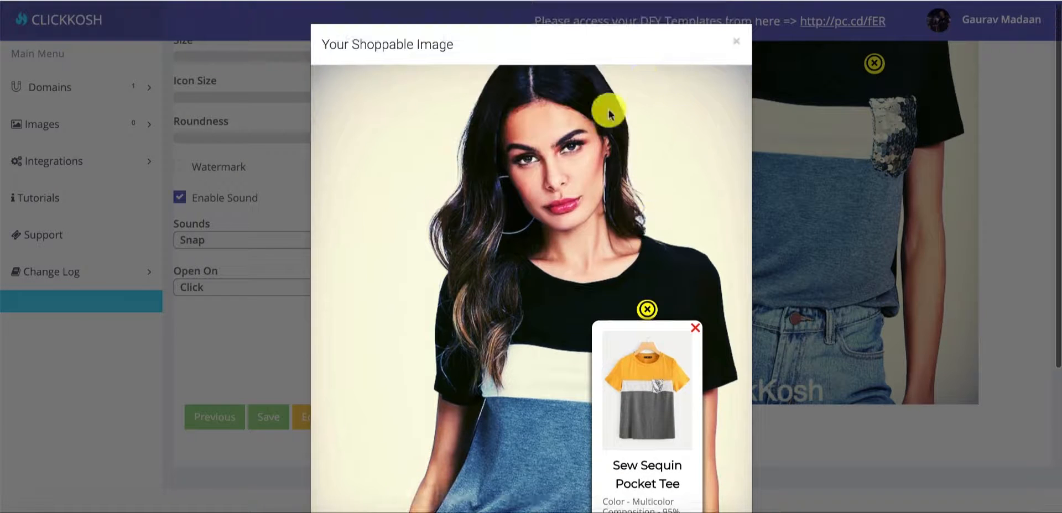
pyautogui.click(736, 45)
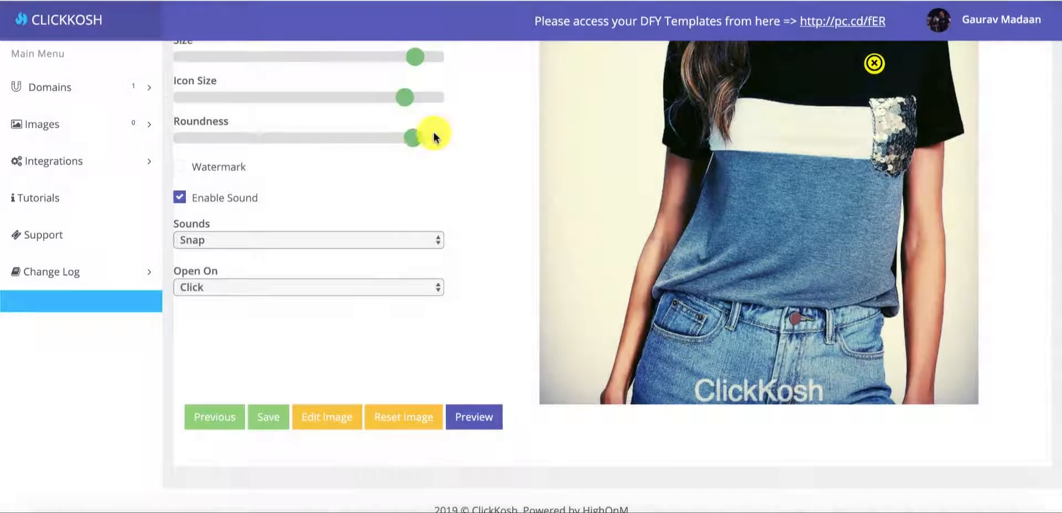
# Add three extra hotspots to the blue lower part of the model's shirt.
pyautogui.scroll(3, 391, 149)
pyautogui.scroll(1, 585, 211)
pyautogui.scroll(1, 597, 222)
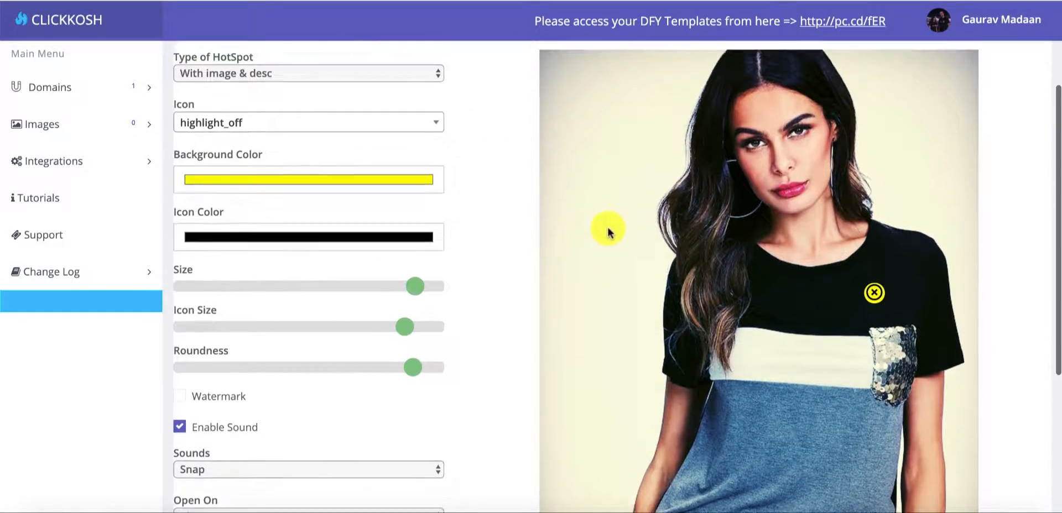
pyautogui.scroll(-3, 685, 293)
pyautogui.click(747, 334)
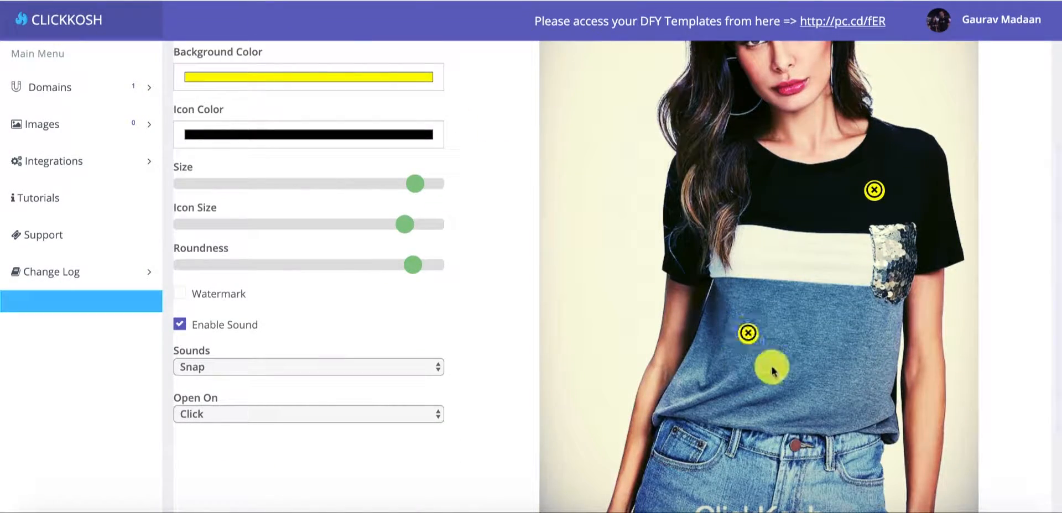
pyautogui.click(837, 345)
pyautogui.click(720, 401)
pyautogui.scroll(-3, 771, 314)
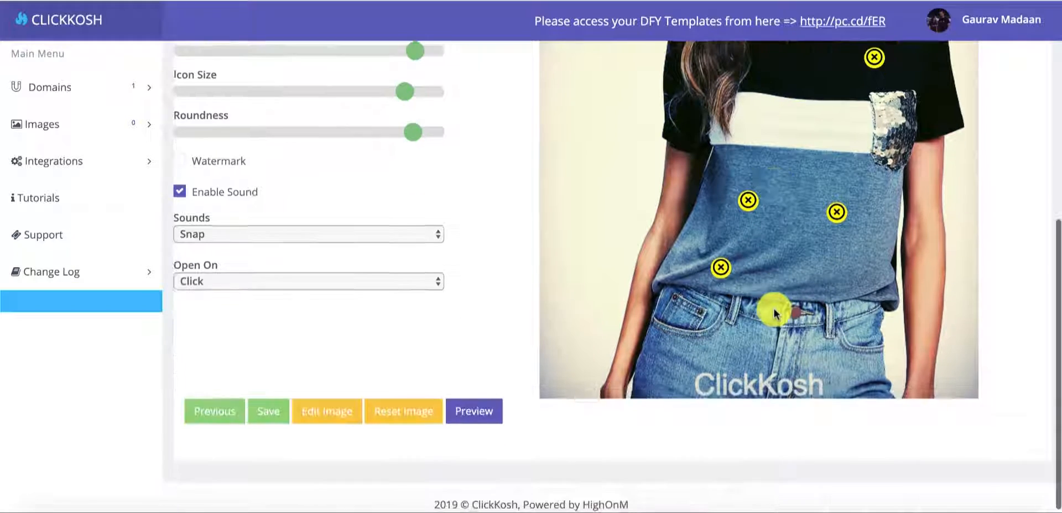
# Delete the three extra hotspots from the lower part of the shirt, keeping only the original one near the shoulder.
pyautogui.click(719, 266)
pyautogui.scroll(-3, 732, 316)
pyautogui.scroll(-1, 713, 326)
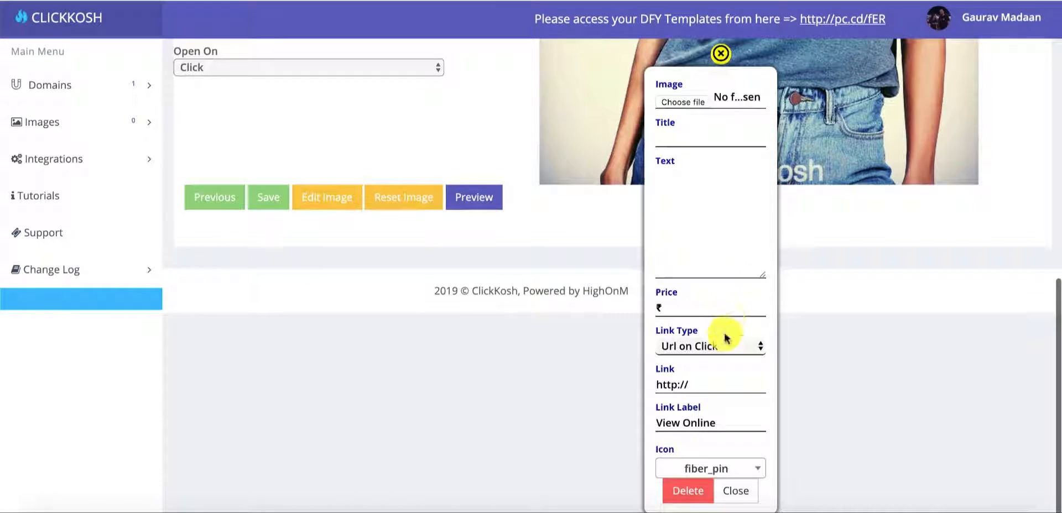
pyautogui.click(683, 493)
pyautogui.click(832, 202)
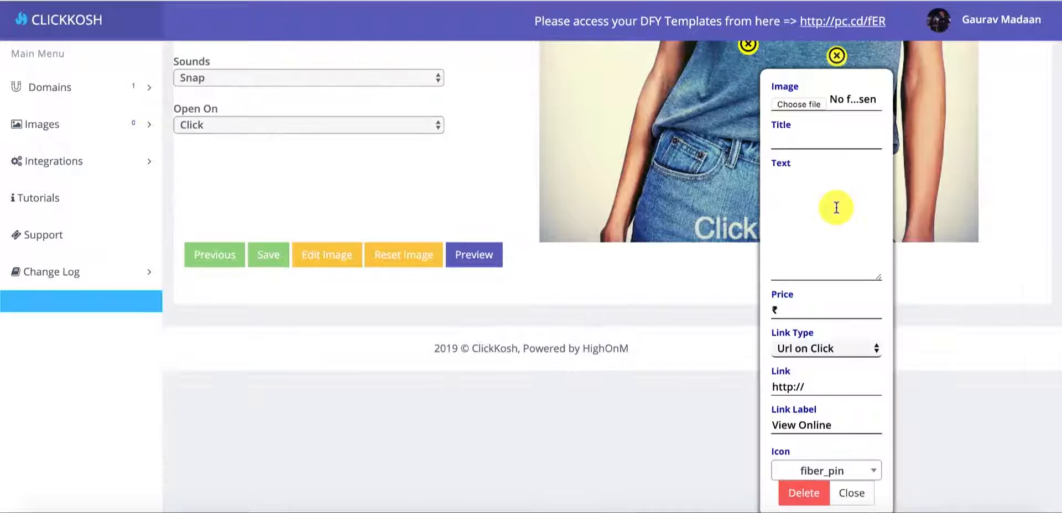
pyautogui.click(799, 493)
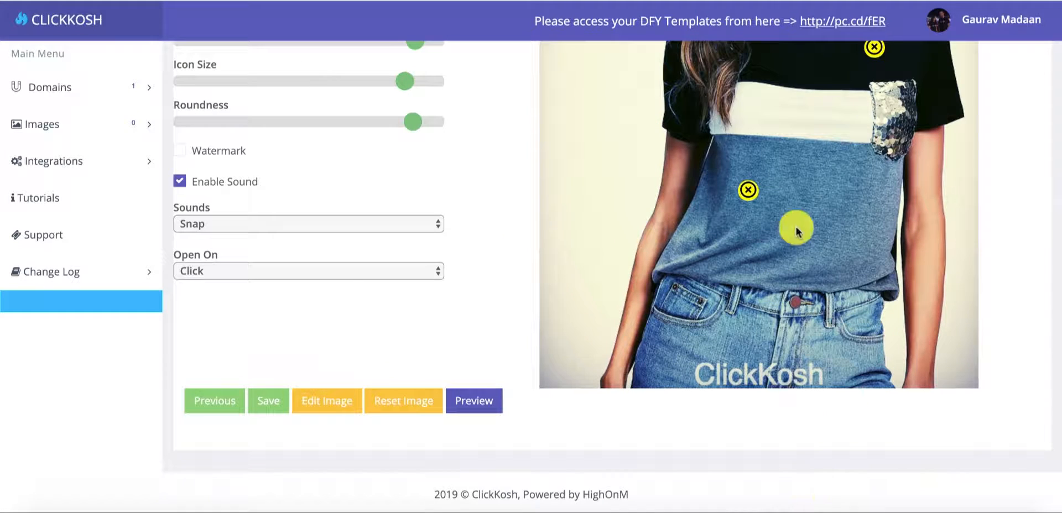
pyautogui.click(747, 189)
pyautogui.scroll(-3, 776, 351)
pyautogui.click(713, 487)
pyautogui.scroll(4, 718, 123)
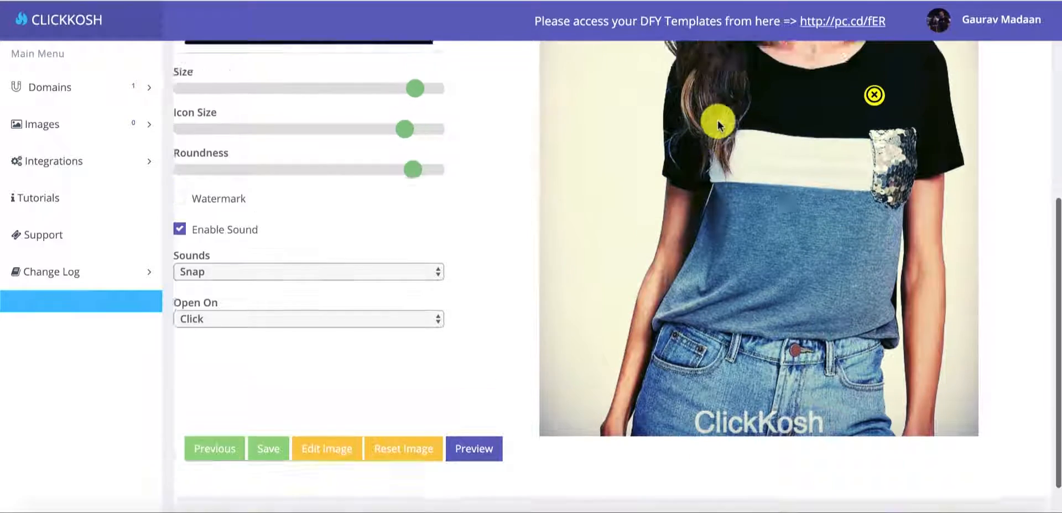
pyautogui.scroll(2, 658, 113)
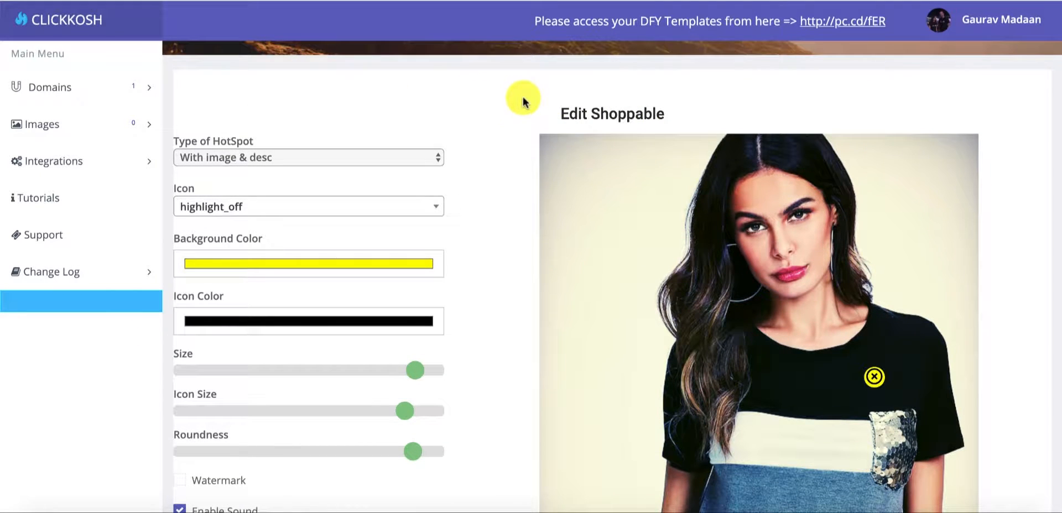
# Switch to the ClickKosh demo page and look over the Standard Click HotSpot and Image Hover HotSpot samples.
pyautogui.scroll(-3, 625, 213)
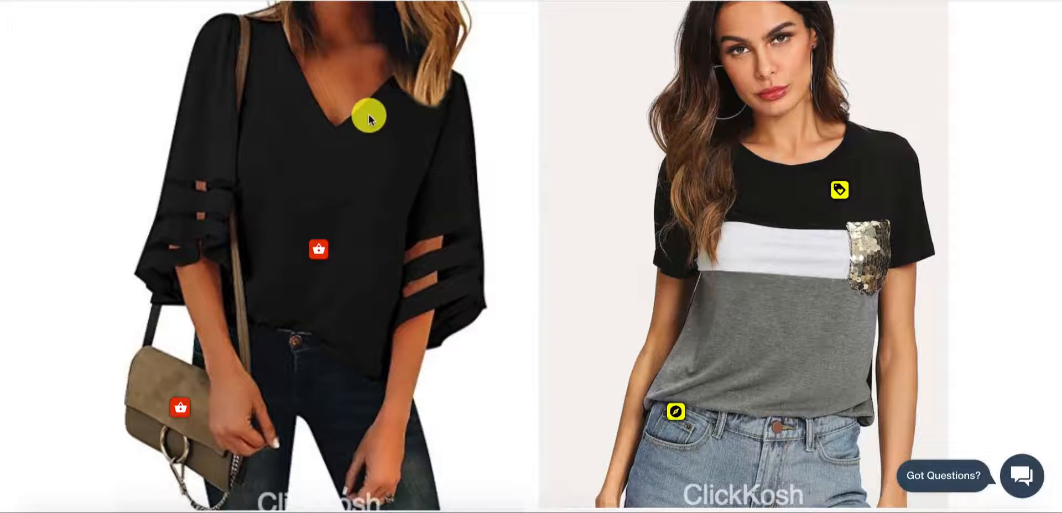
pyautogui.scroll(2, 368, 116)
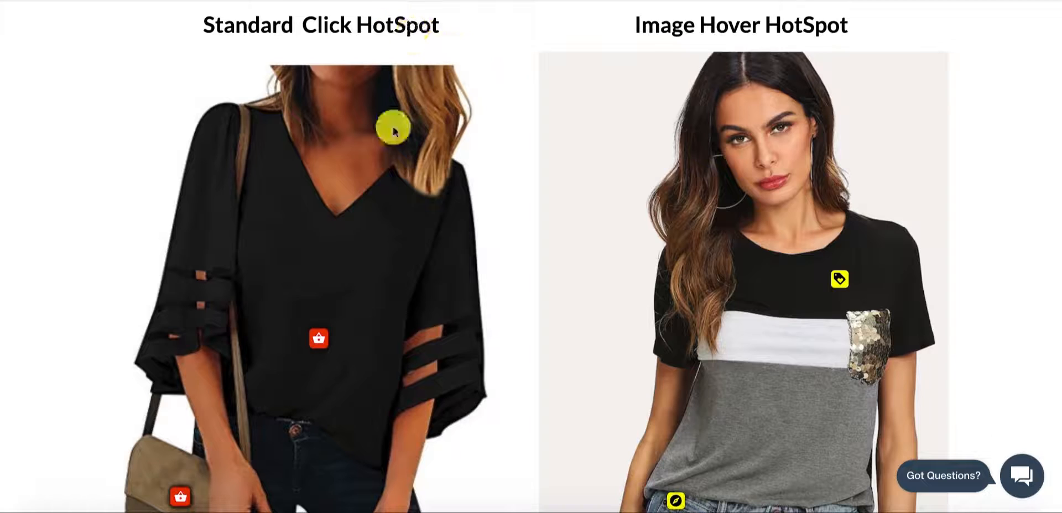
pyautogui.scroll(-2, 393, 123)
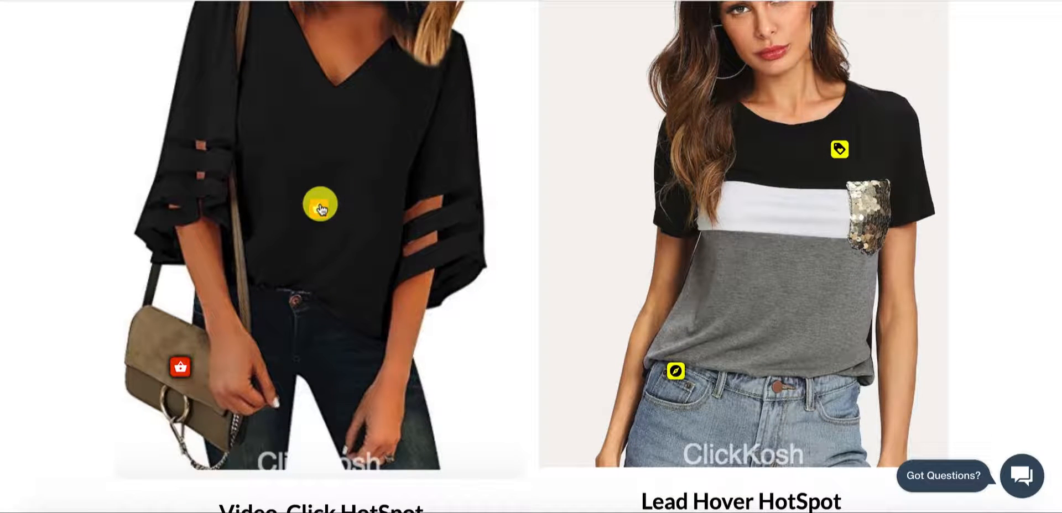